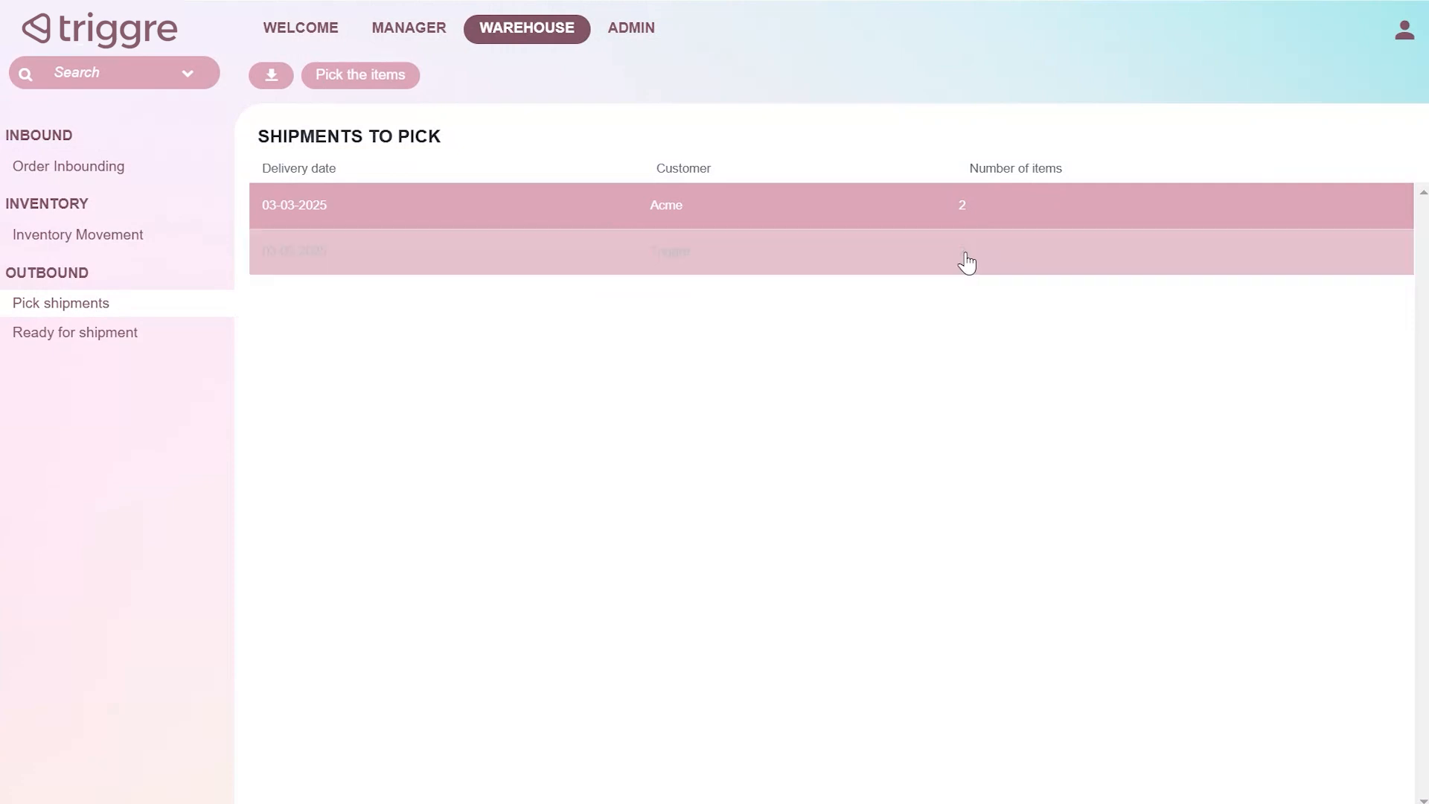
Step: Open the Acme shipment from the shipments to pick and pick its Milk and Rice items
left_click(963, 259)
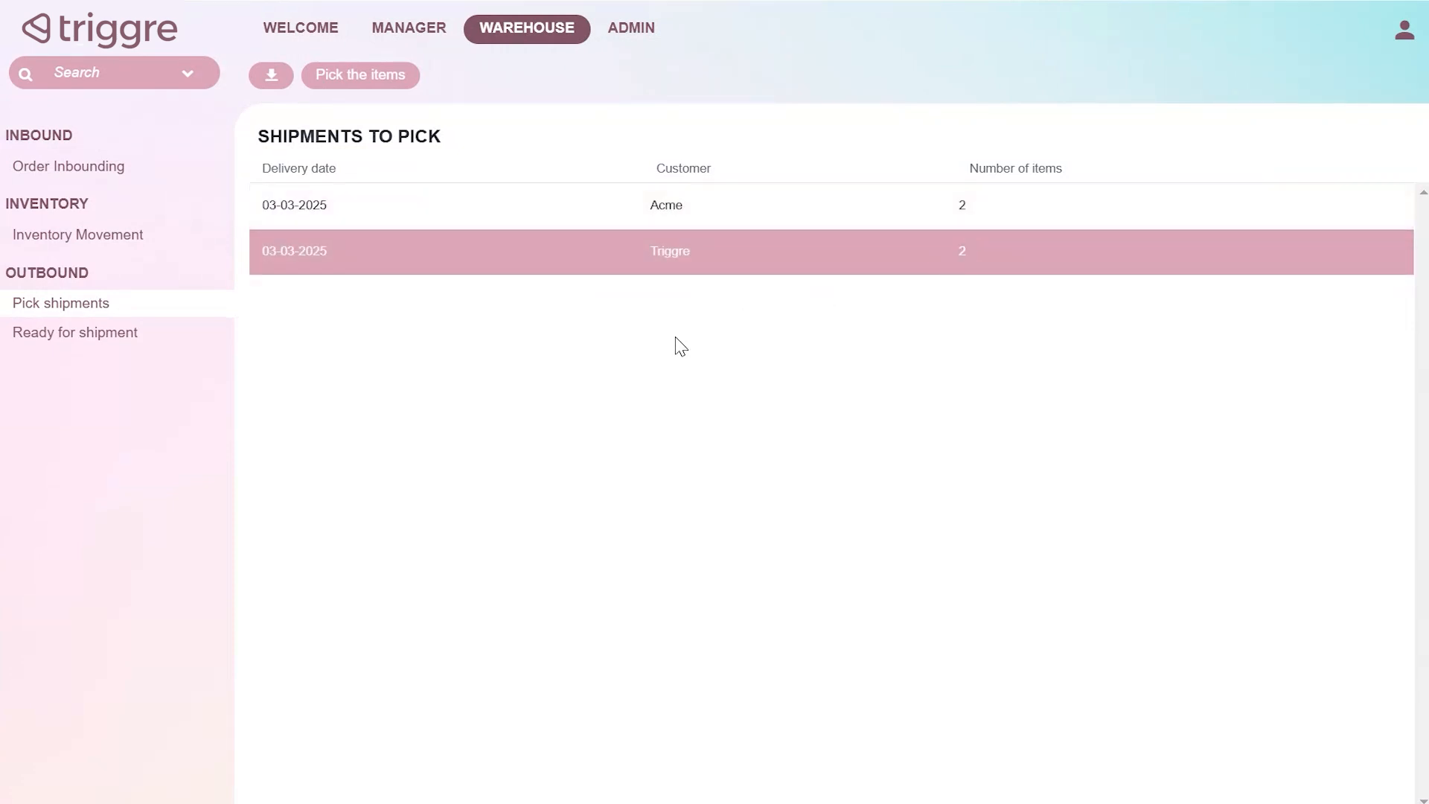
left_click(462, 217)
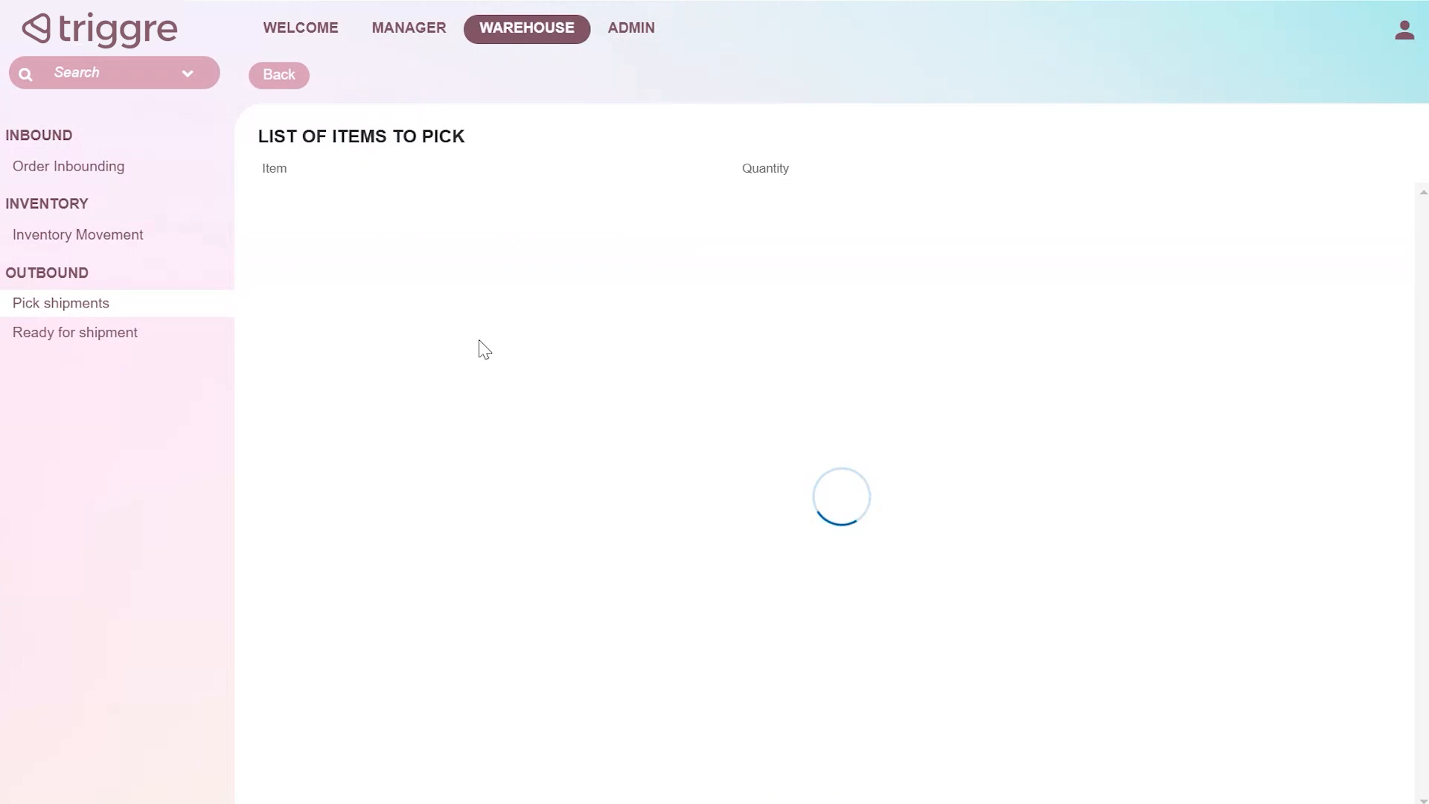
left_click(503, 223)
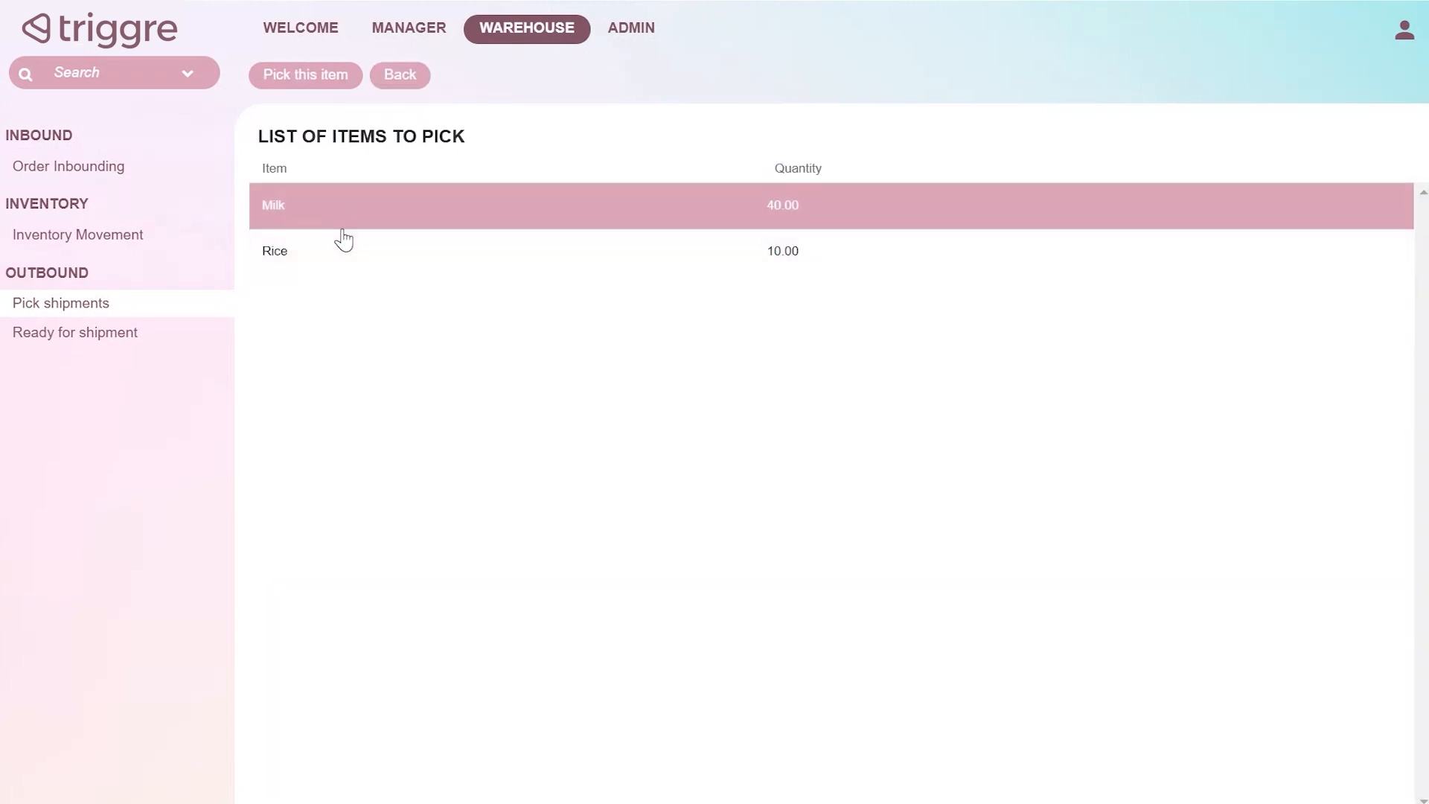
left_click(307, 84)
left_click(315, 222)
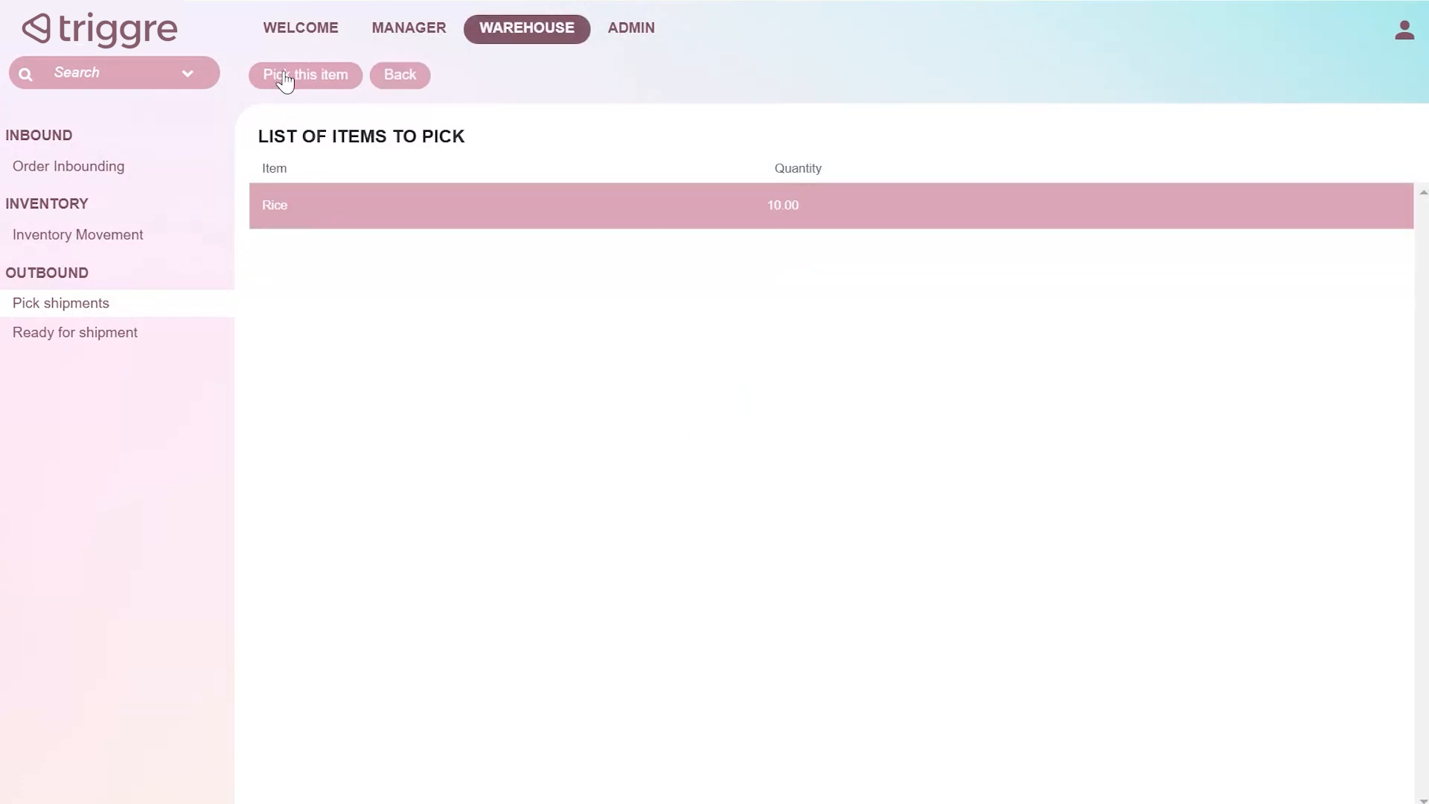
left_click(288, 81)
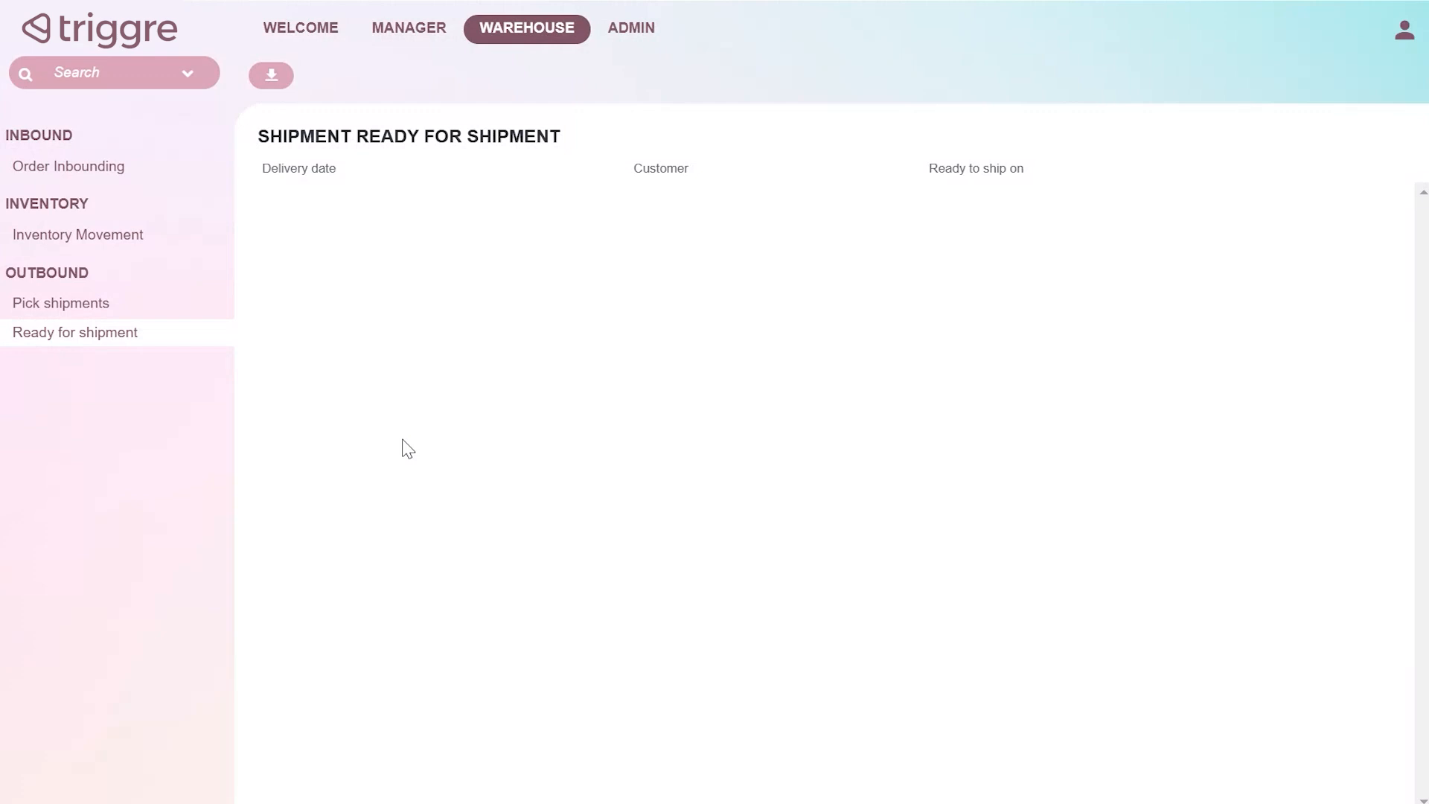
Step: Review the Acme and Triggre entries in the manager's outgoing shipments overview
left_click(390, 32)
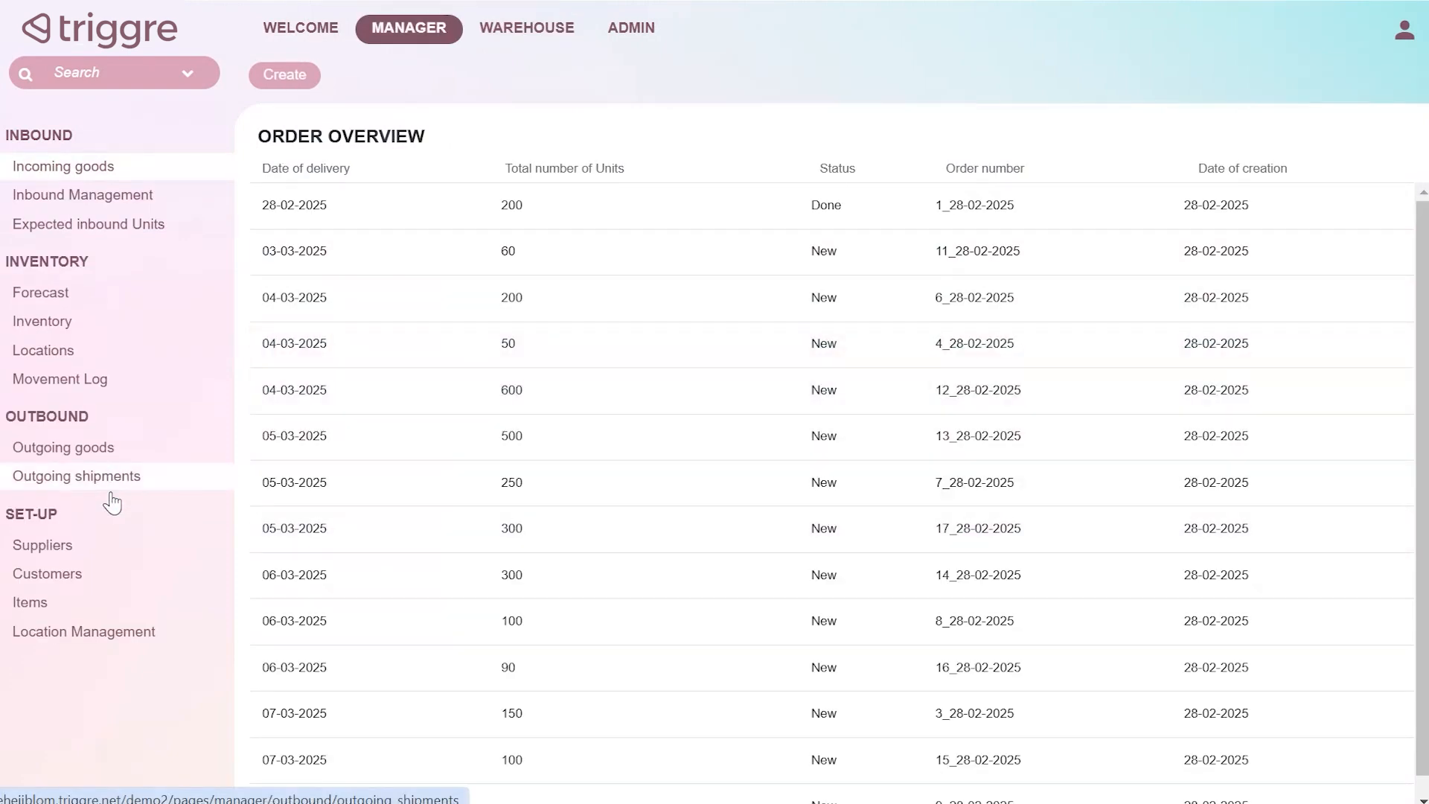
left_click(110, 493)
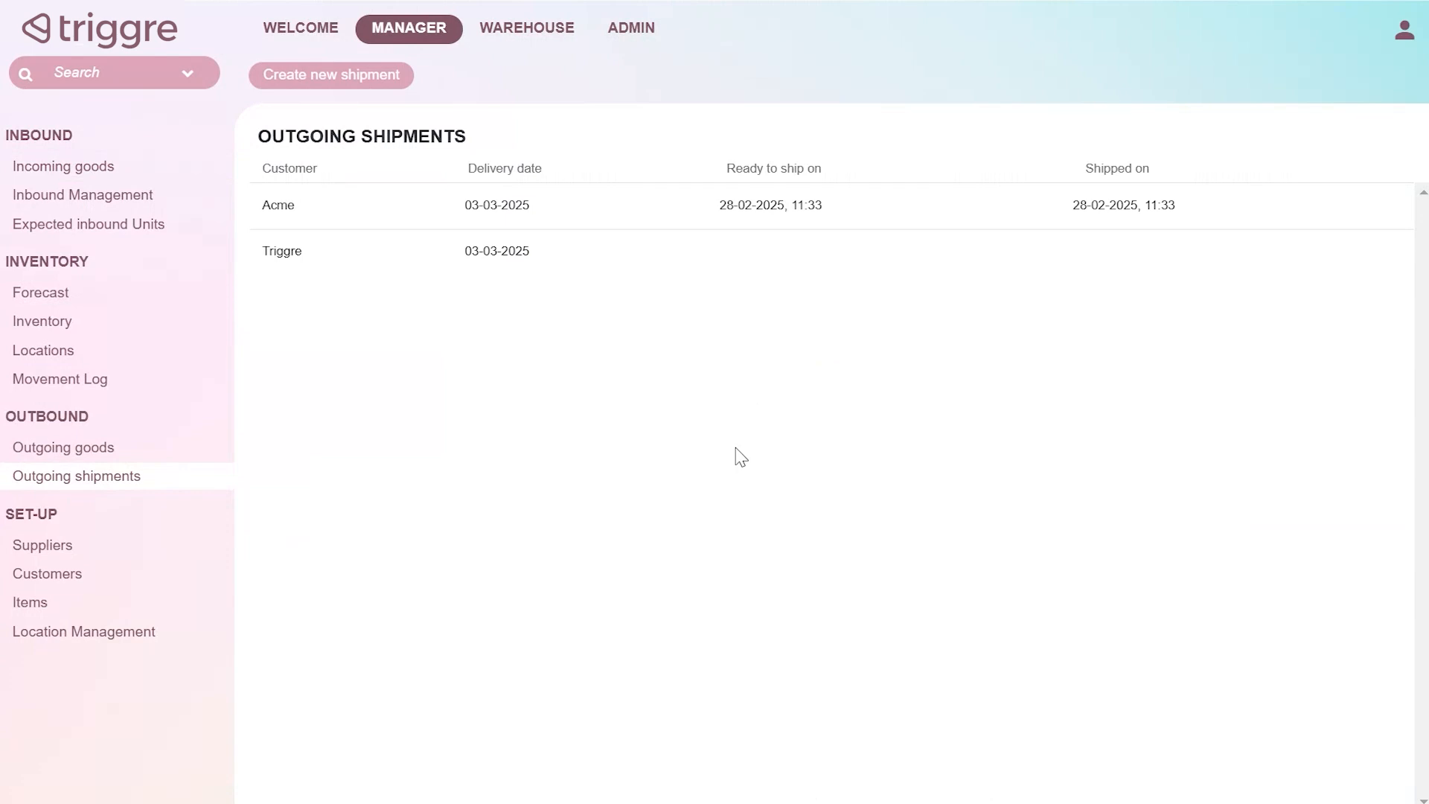
left_click(579, 222)
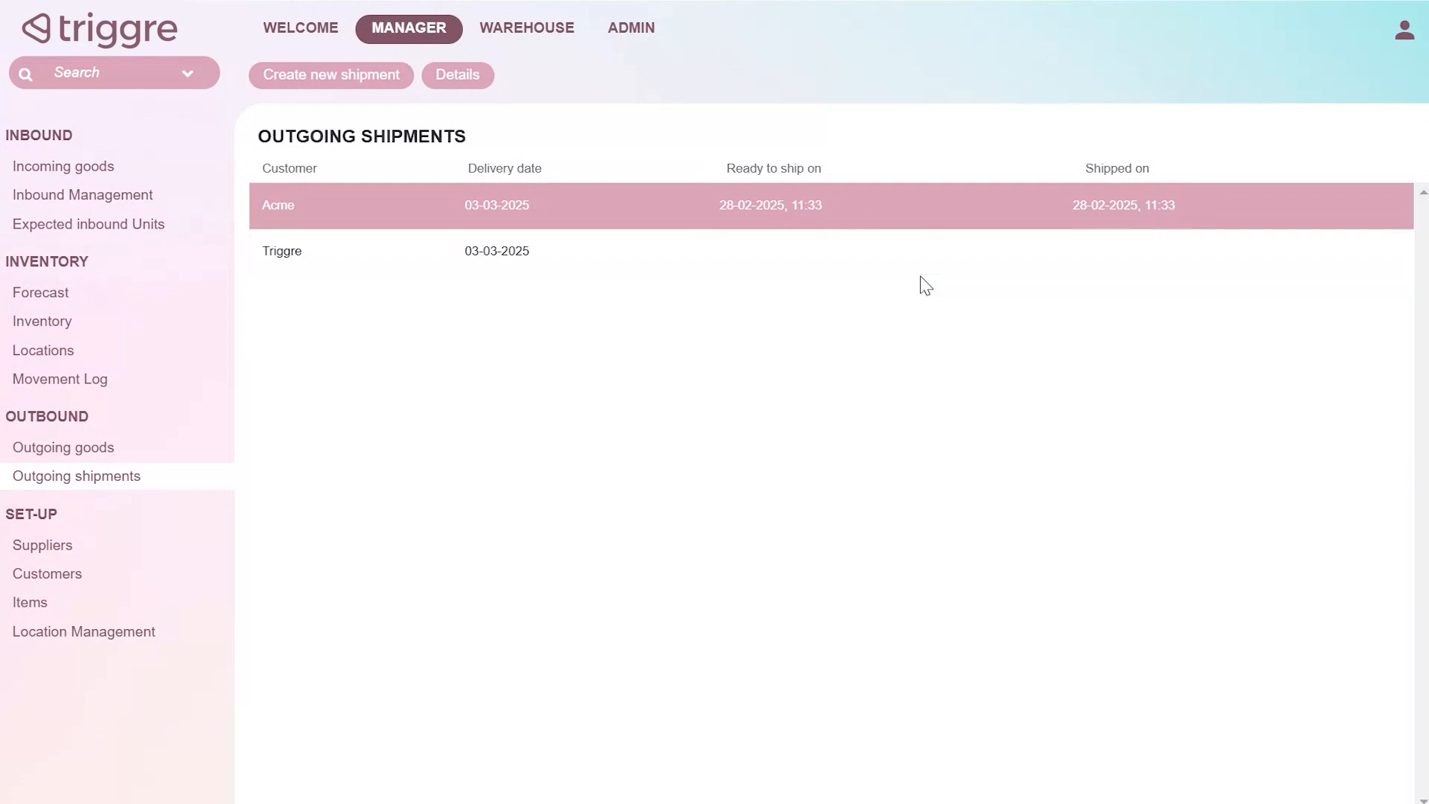
left_click(746, 267)
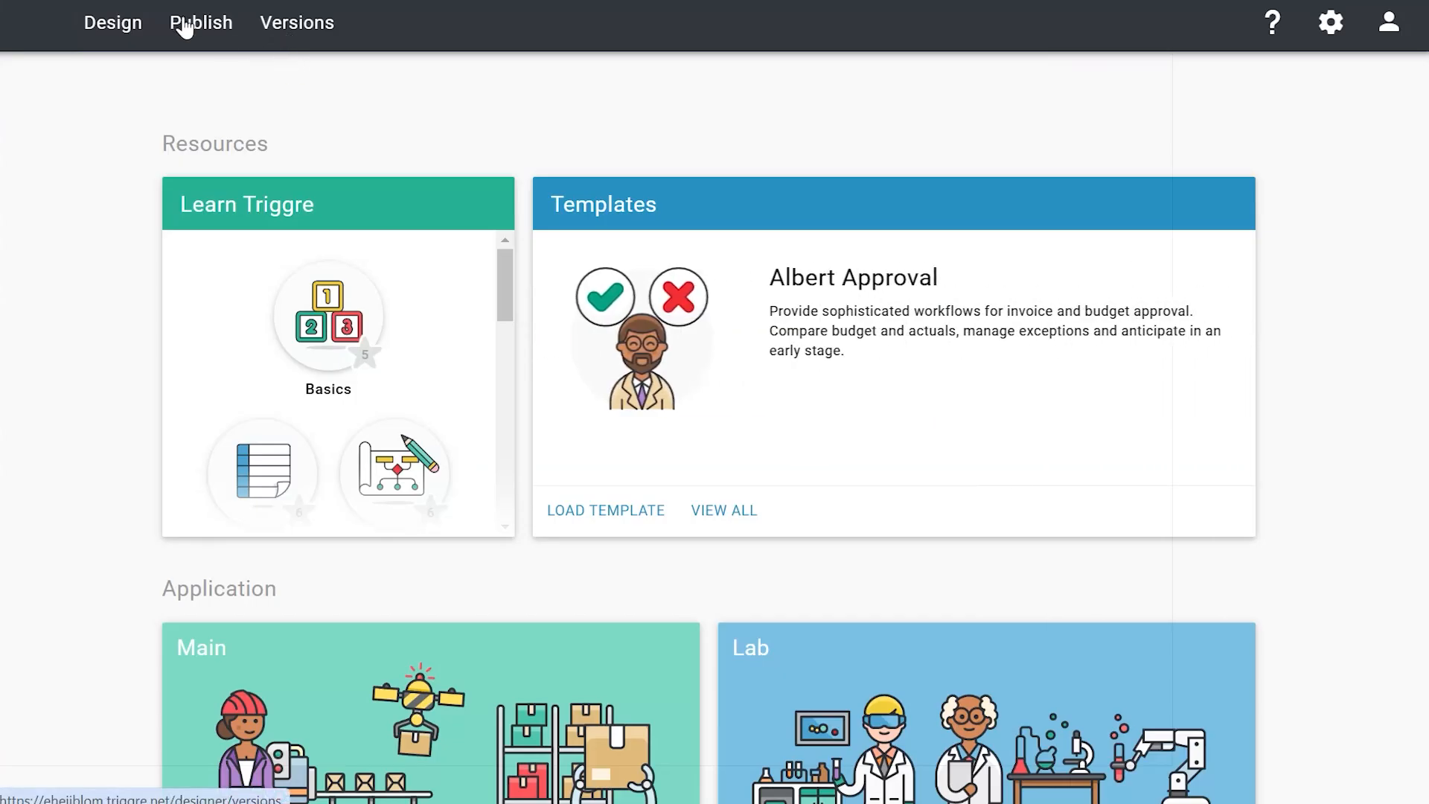
Step: Switch to the Triggre designer, search the user flows for "pick" and open the Pick shipments flow
left_click(108, 22)
left_click(602, 90)
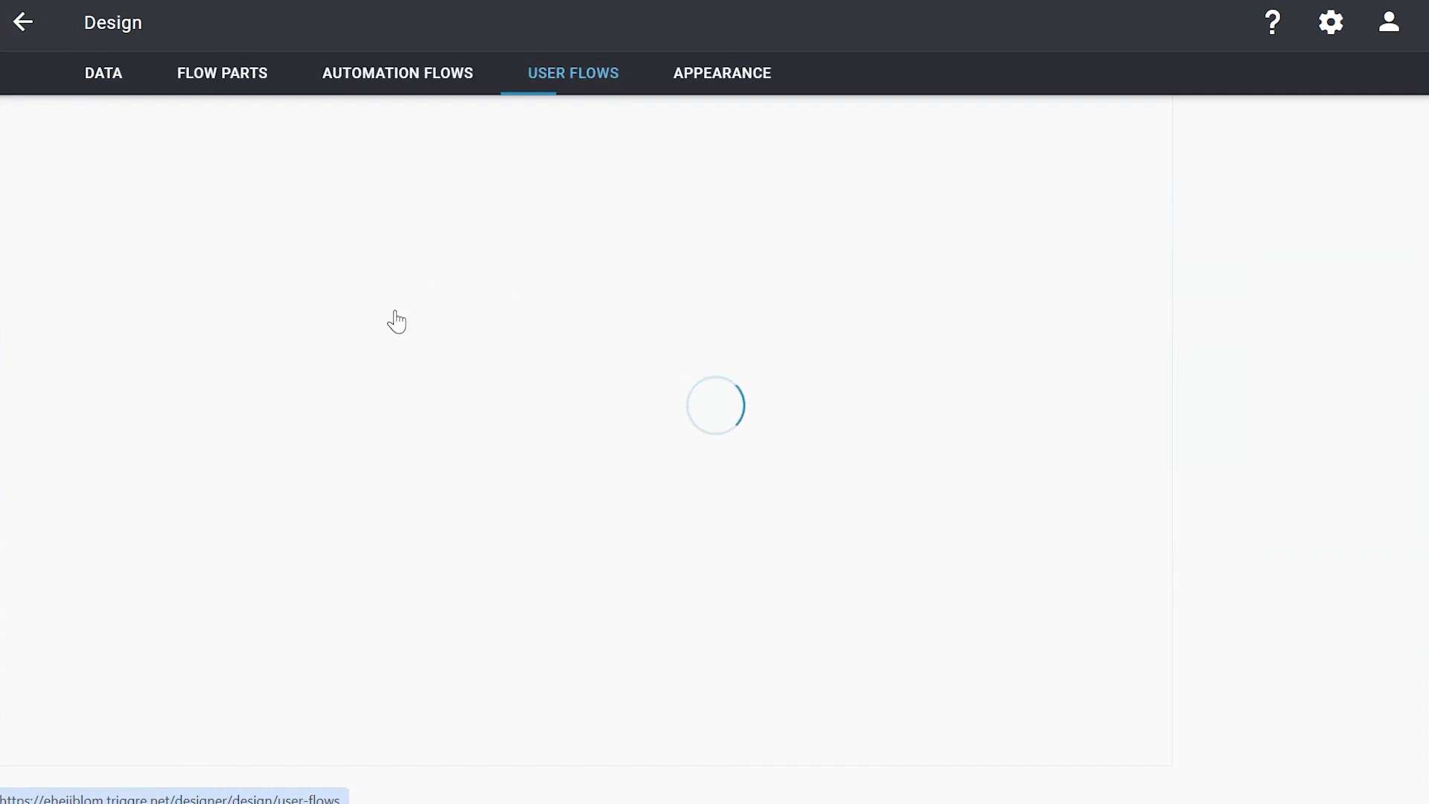
type("pick")
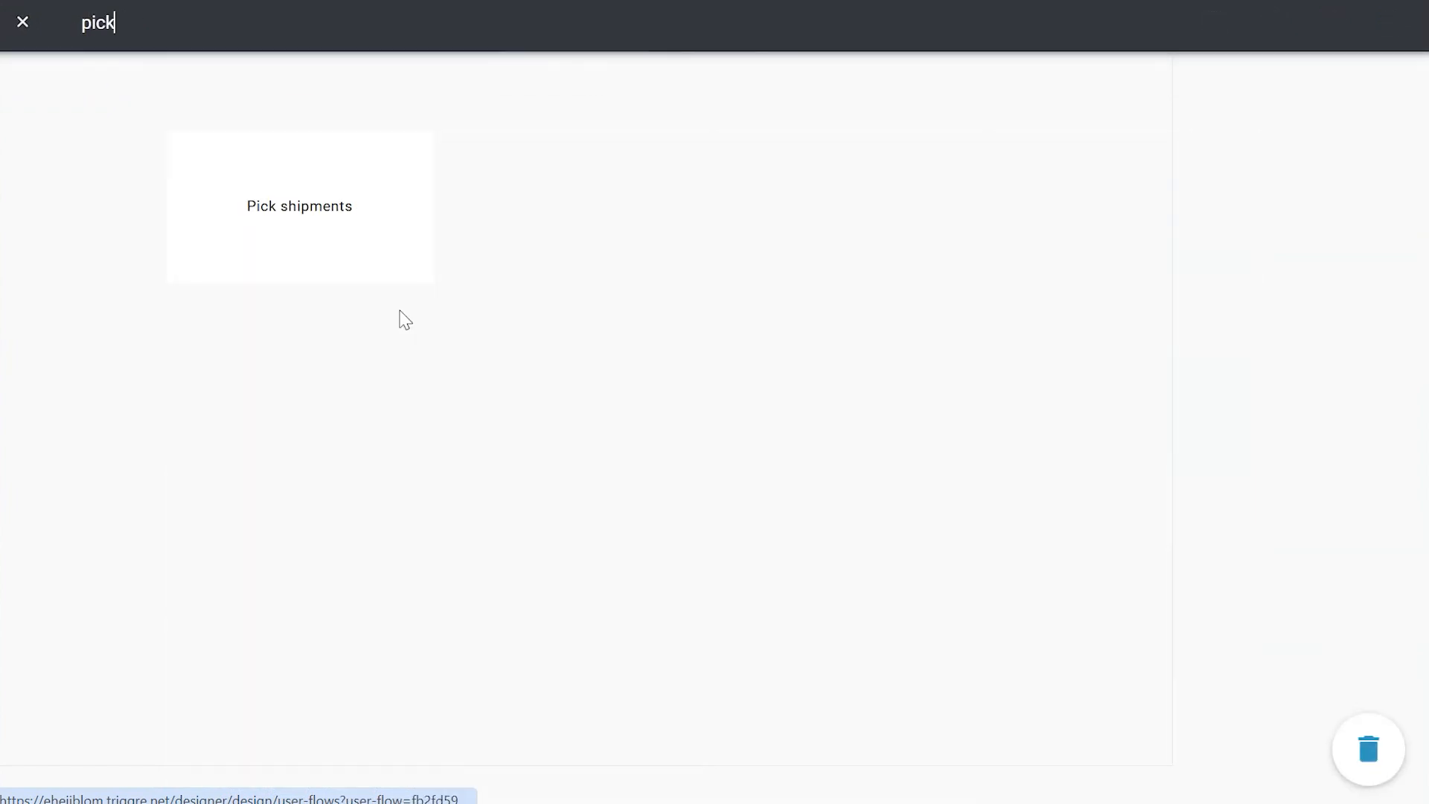
left_click(248, 223)
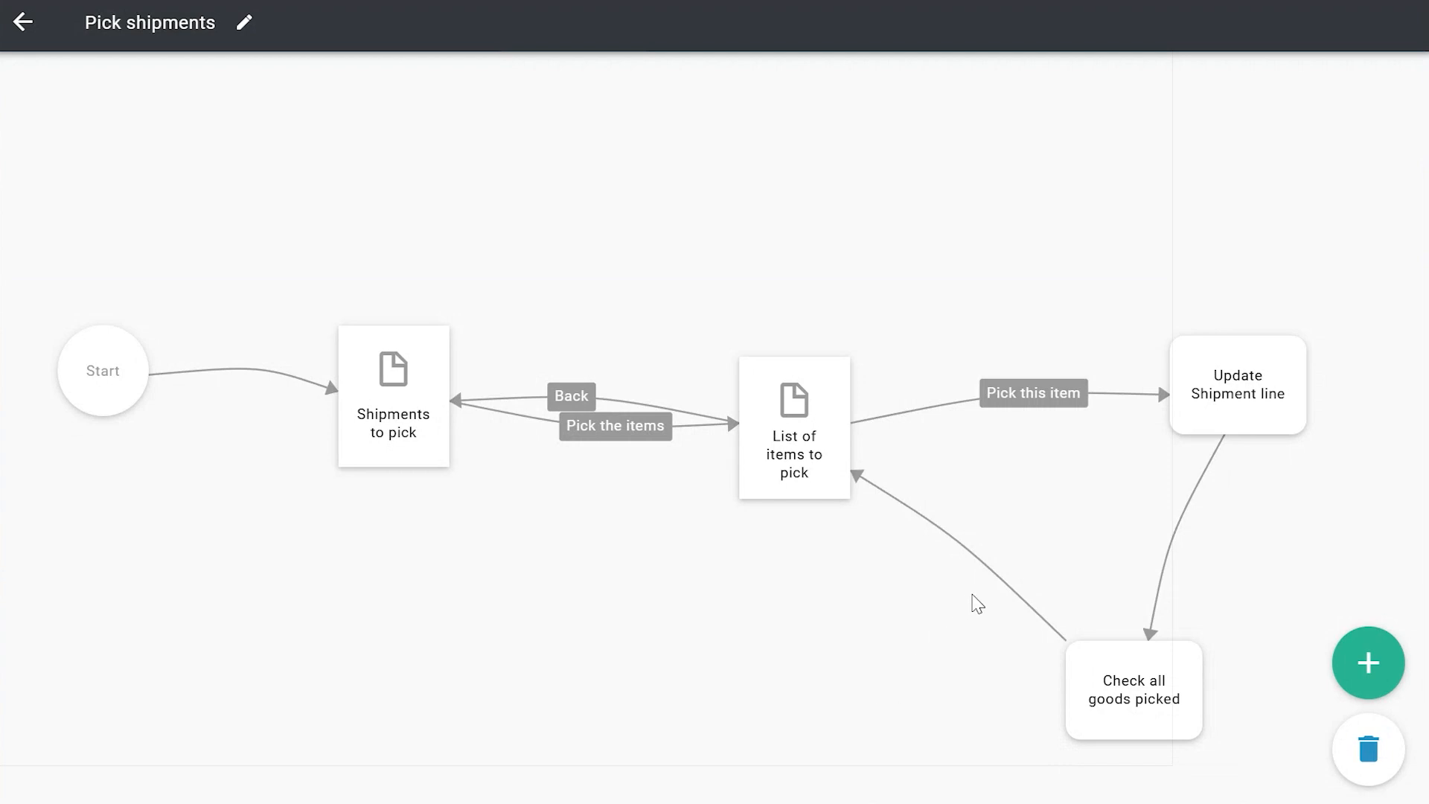
Step: Examine which inputs the Update Shipment line step fills in, and close it without changes
left_click(1222, 403)
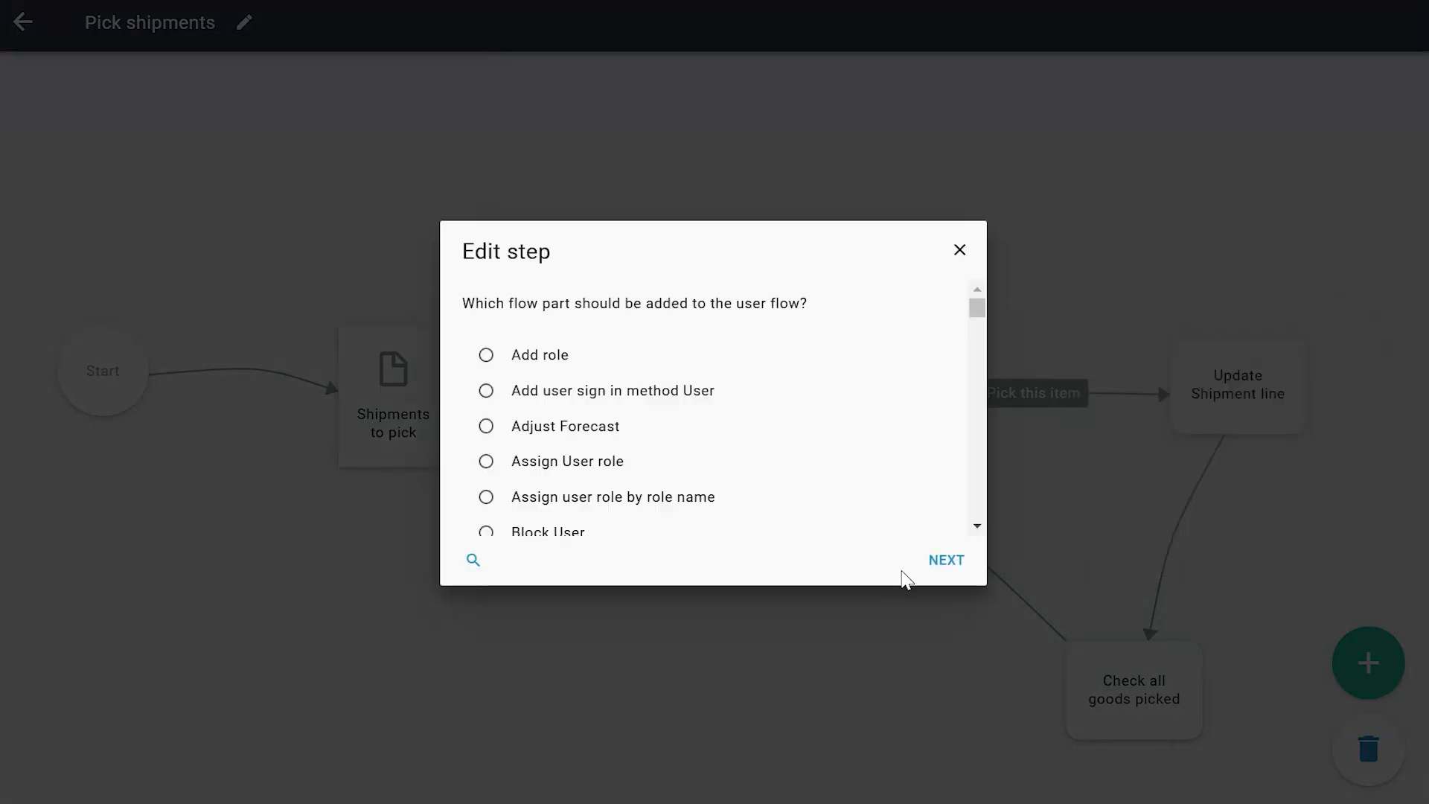
left_click(952, 564)
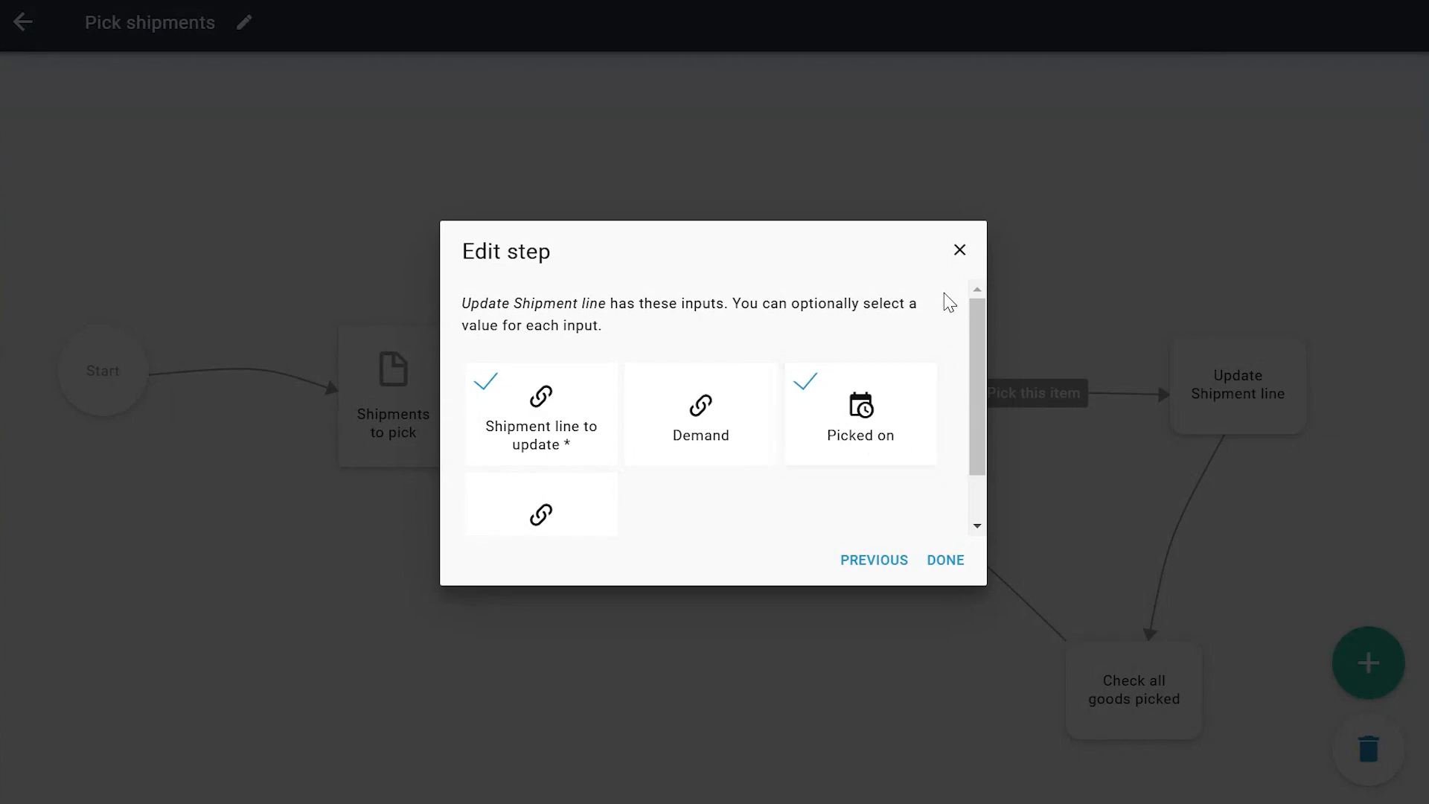
left_click(960, 250)
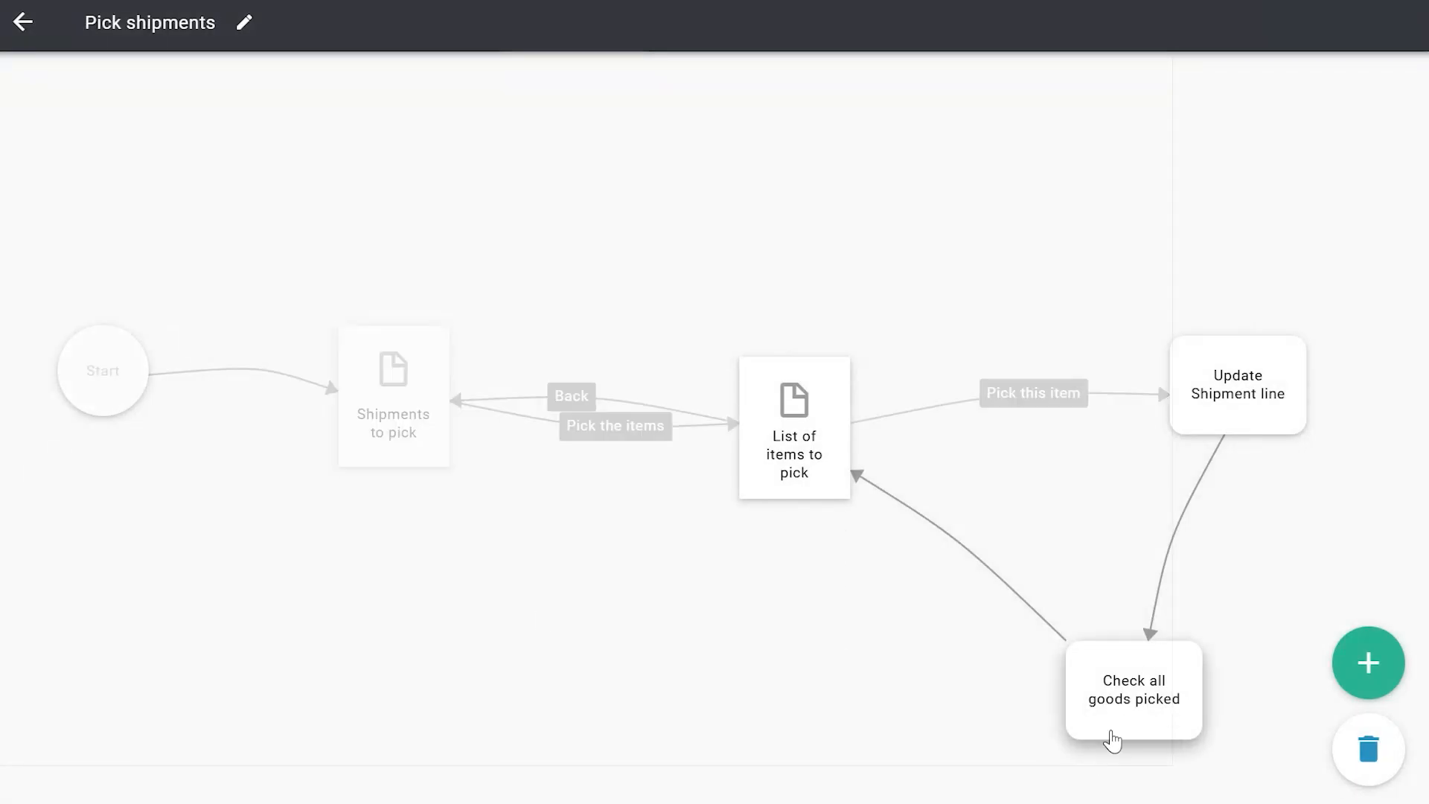
Step: Search the flow parts for "check", open Check all goods picked and expand its inputs
left_click(26, 23)
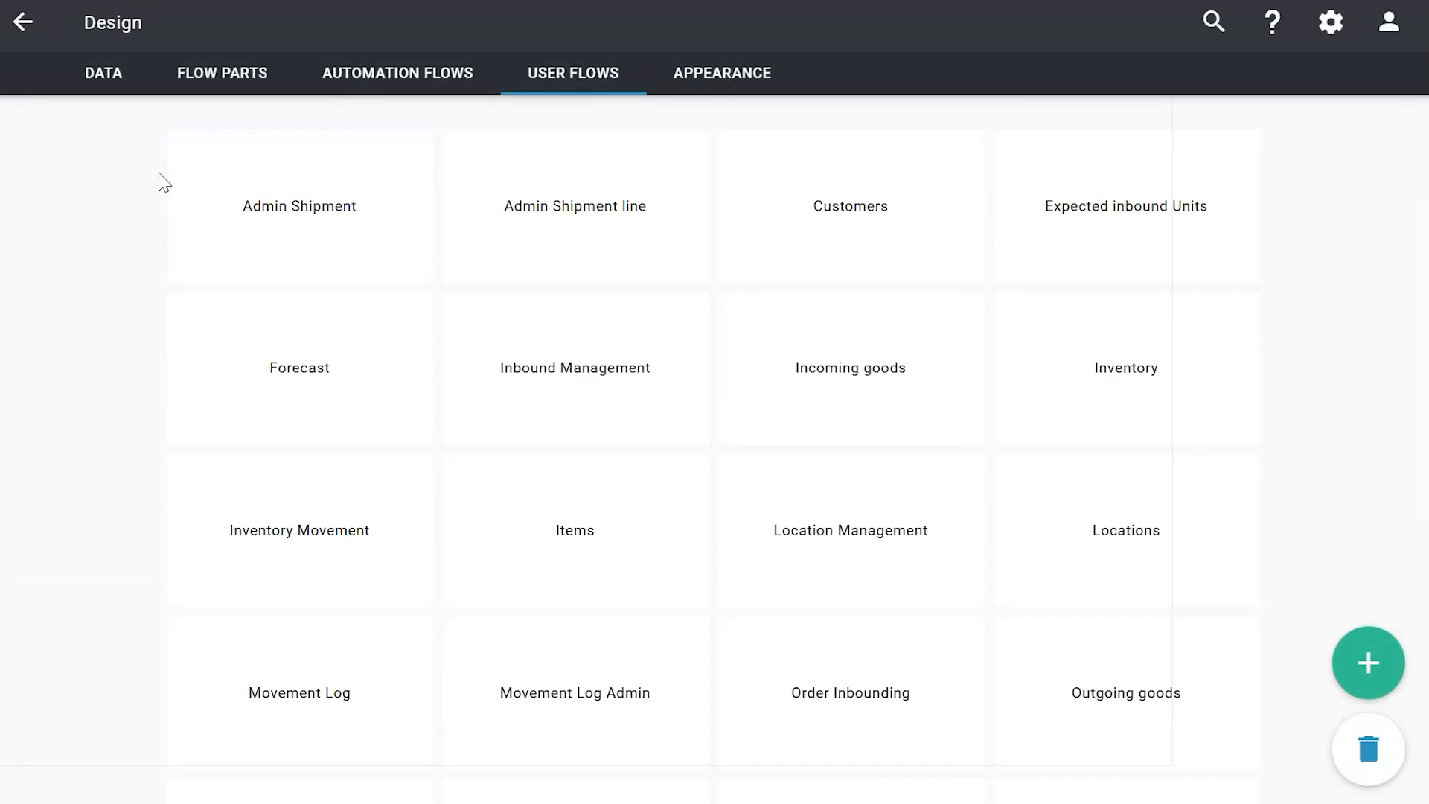
type("check")
left_click(216, 264)
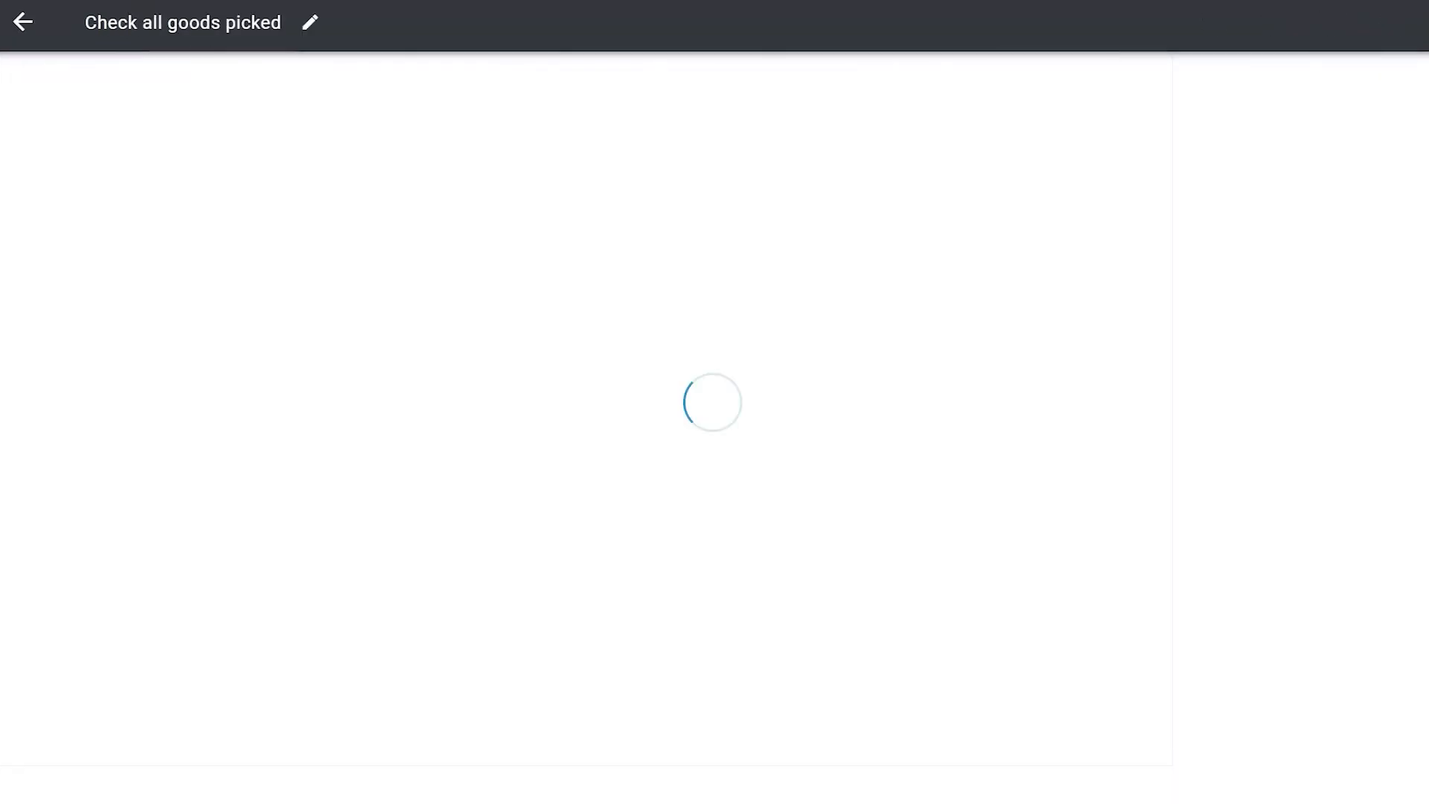
left_click_drag(169, 239, 123, 337)
left_click(129, 349)
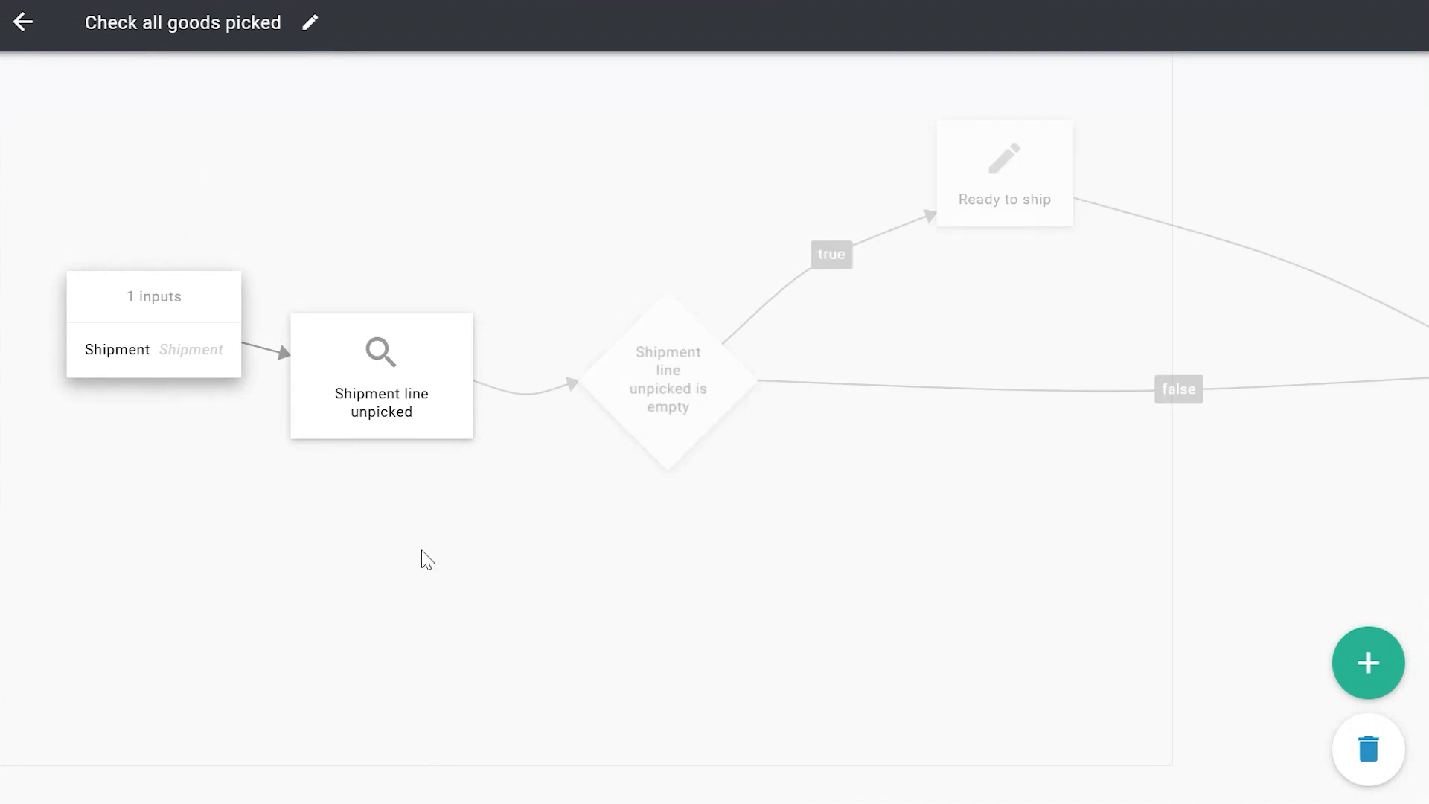
Step: Examine the data type and lookup rule of the Shipment line unpicked step, leaving it unchanged
left_click(333, 403)
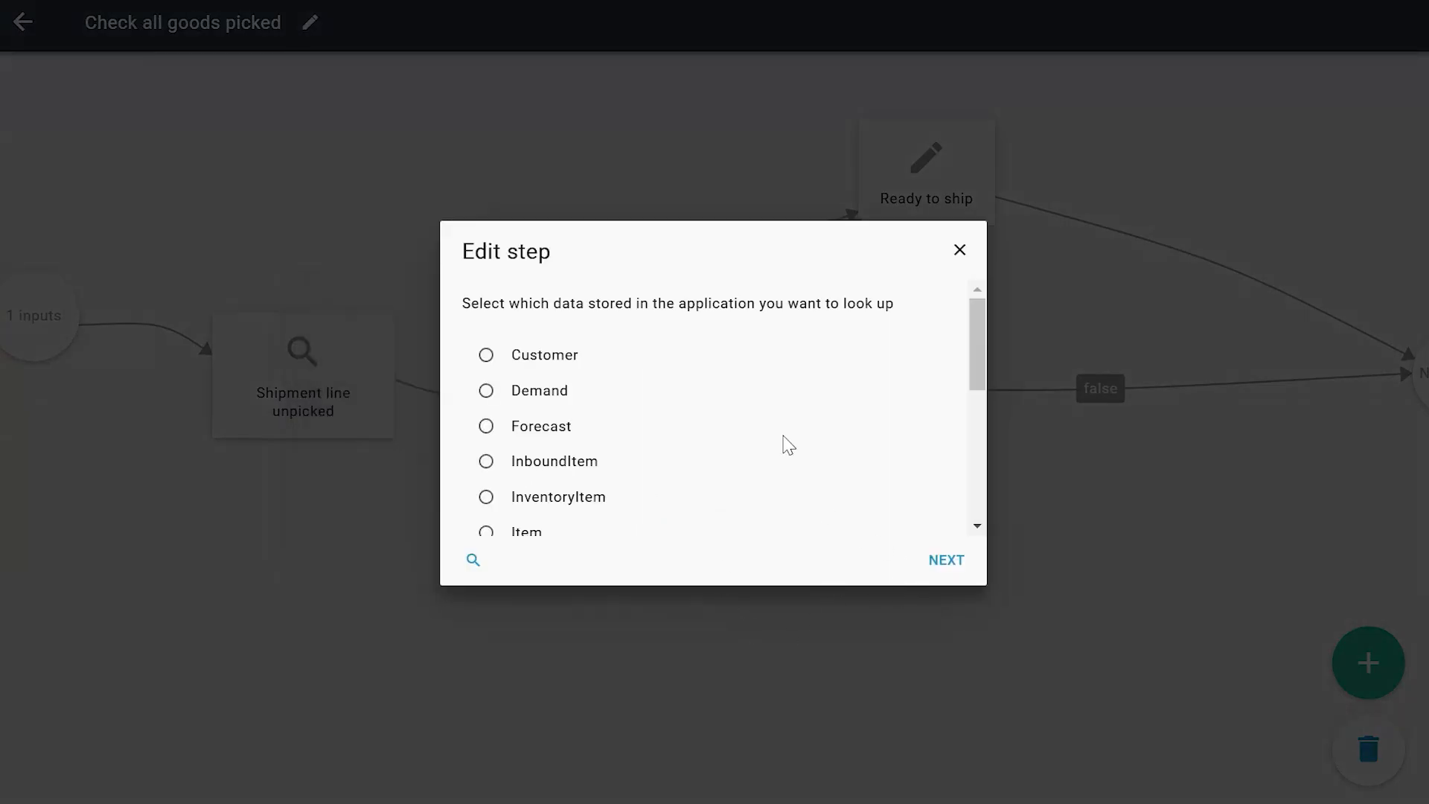
scroll(786, 441, "down", 4)
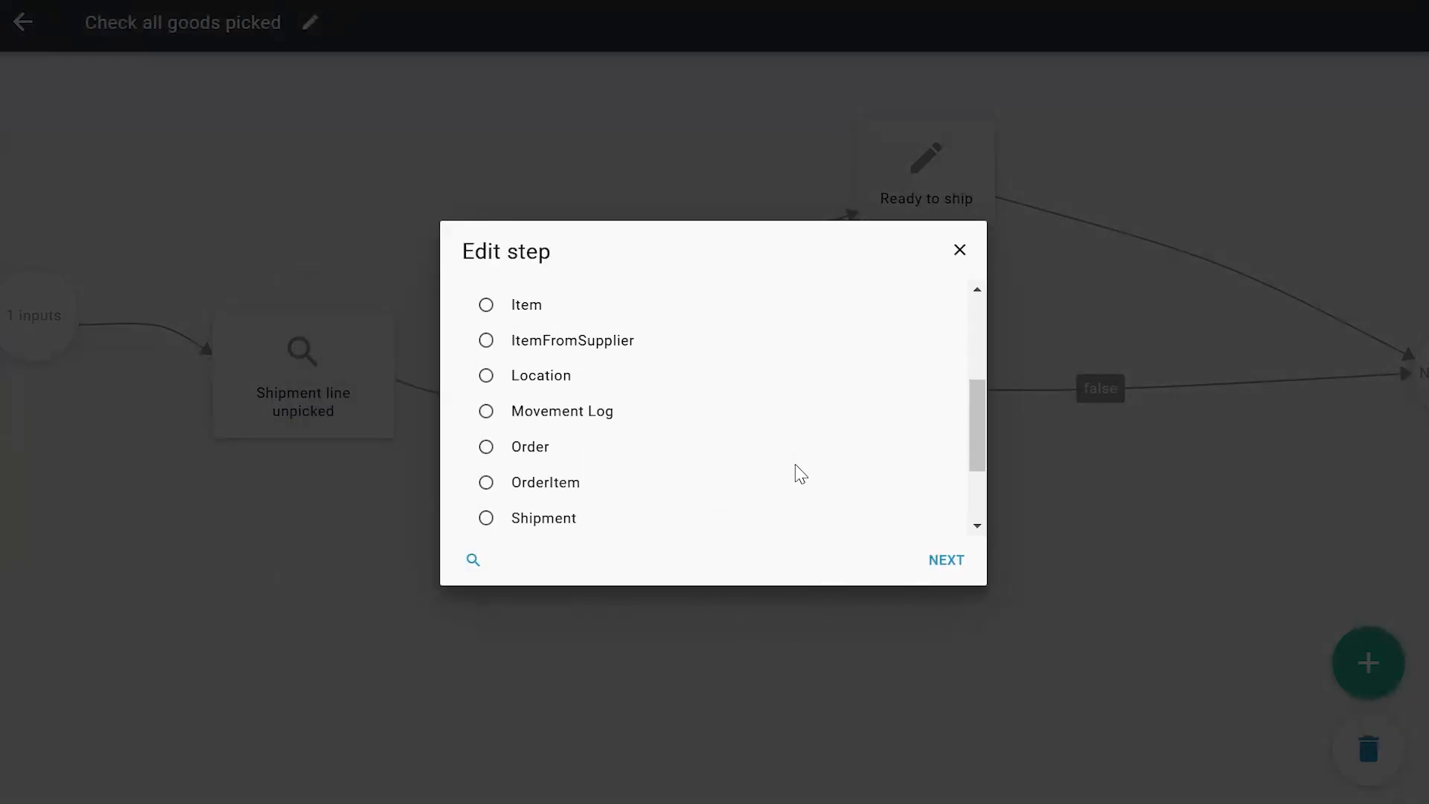
left_click(923, 561)
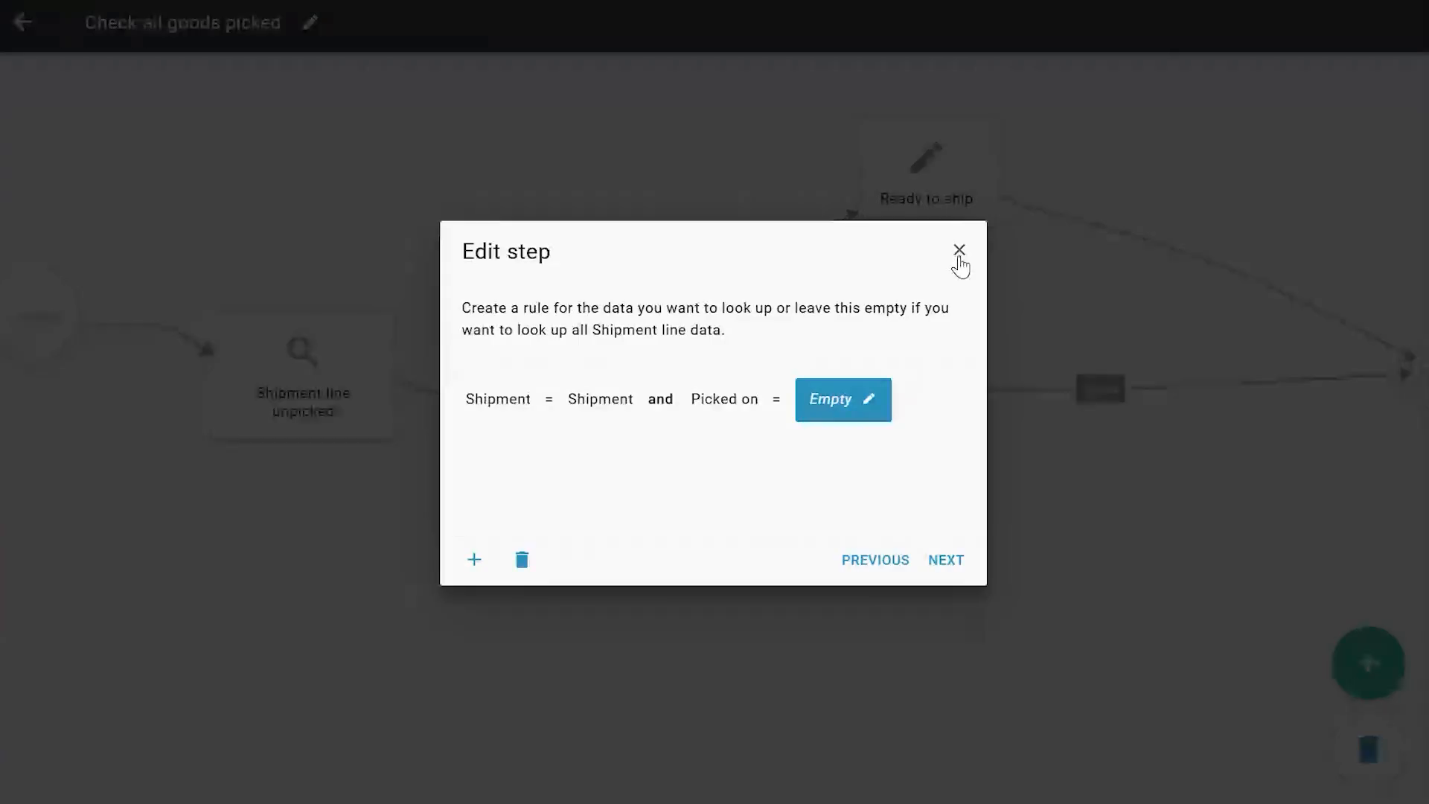
left_click(955, 253)
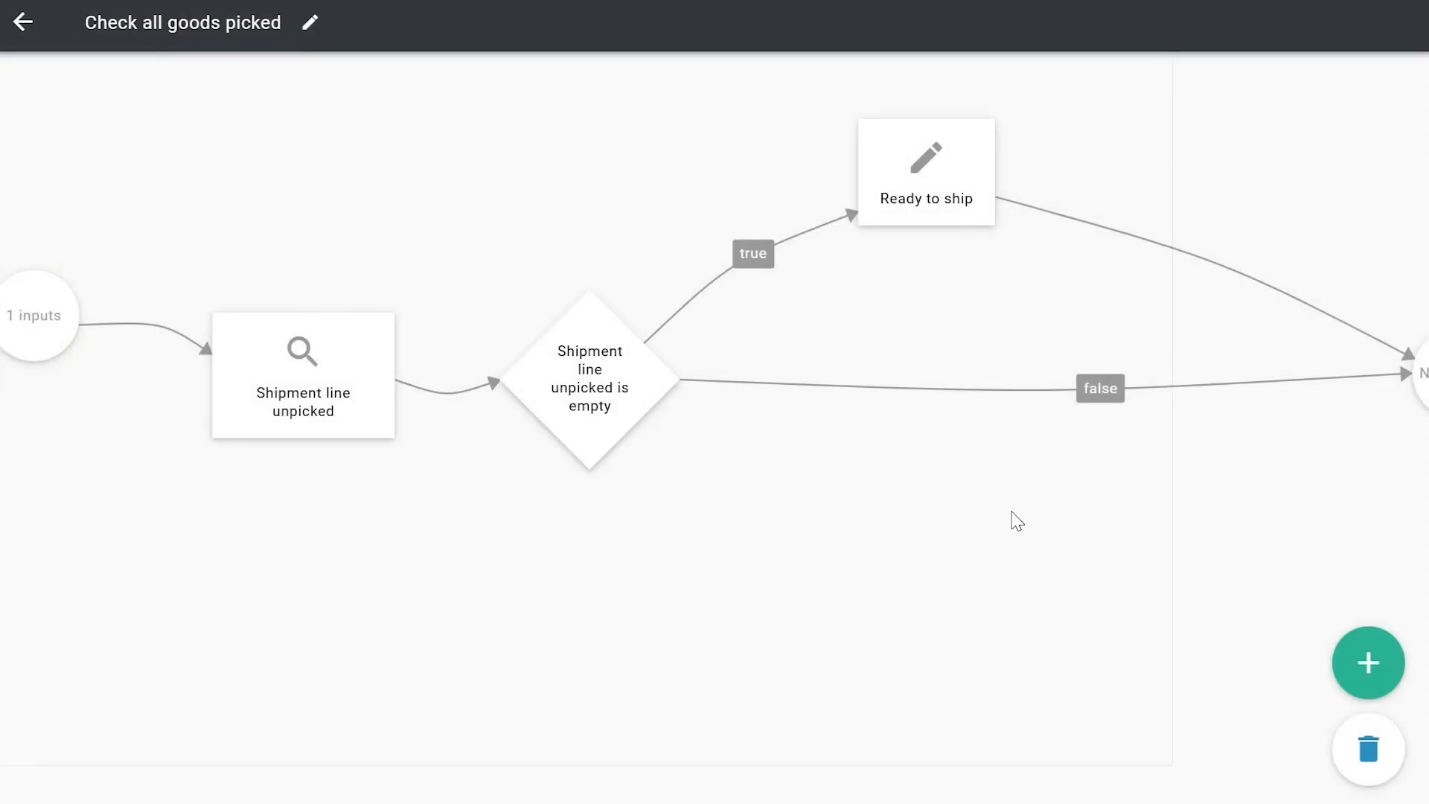
Step: Examine which Shipment properties the Ready to ship step changes, and close it without changes
left_click_drag(1016, 521, 797, 521)
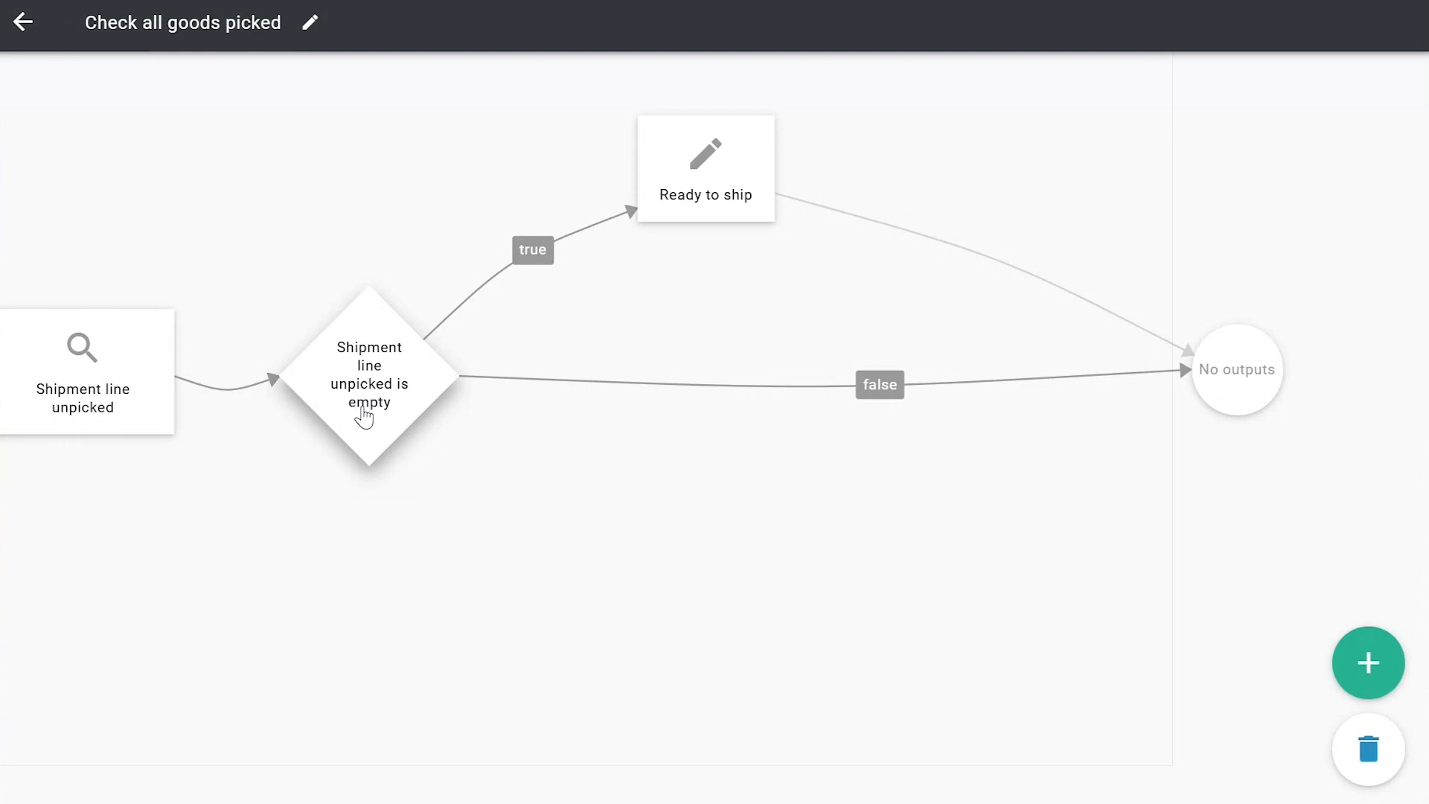
left_click(707, 191)
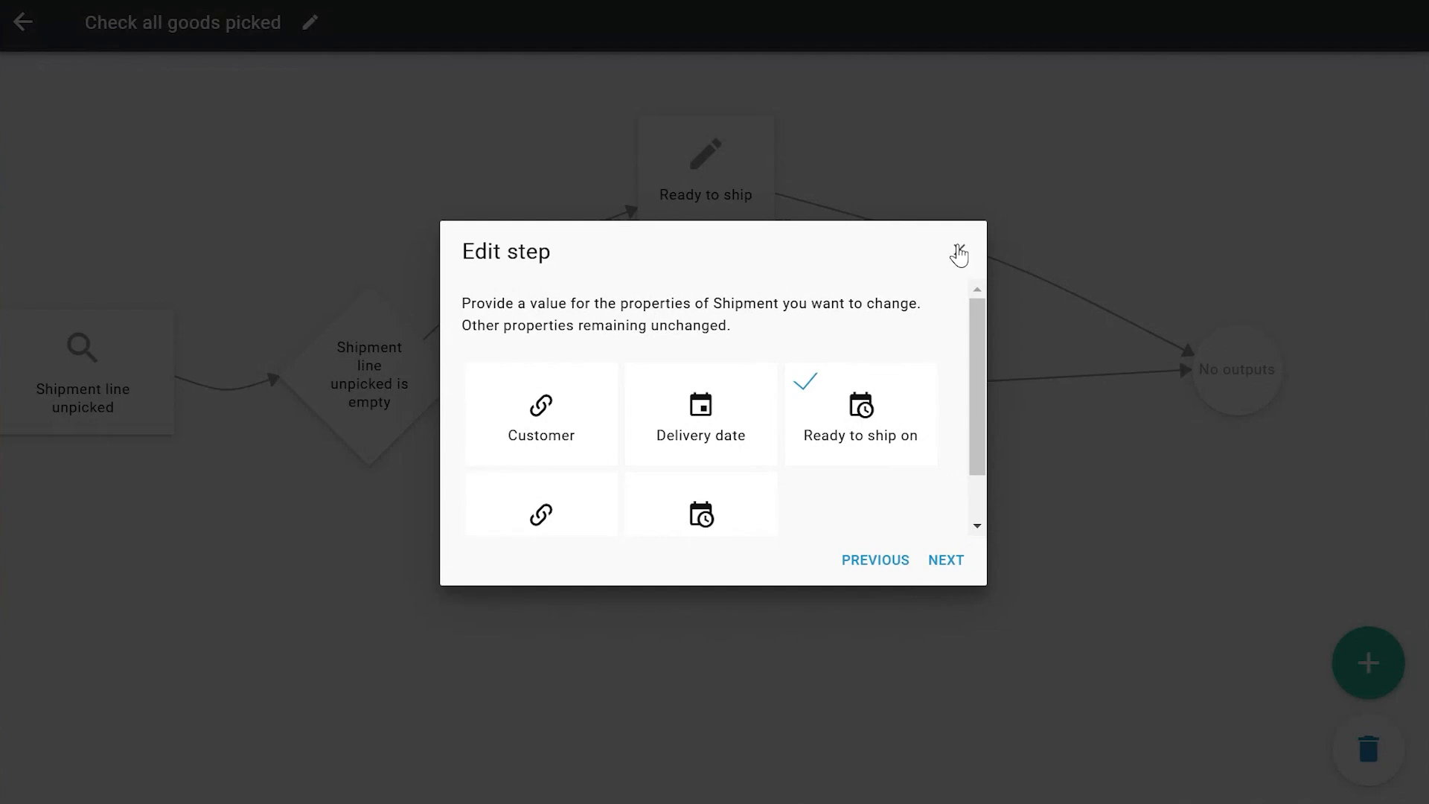
left_click(958, 252)
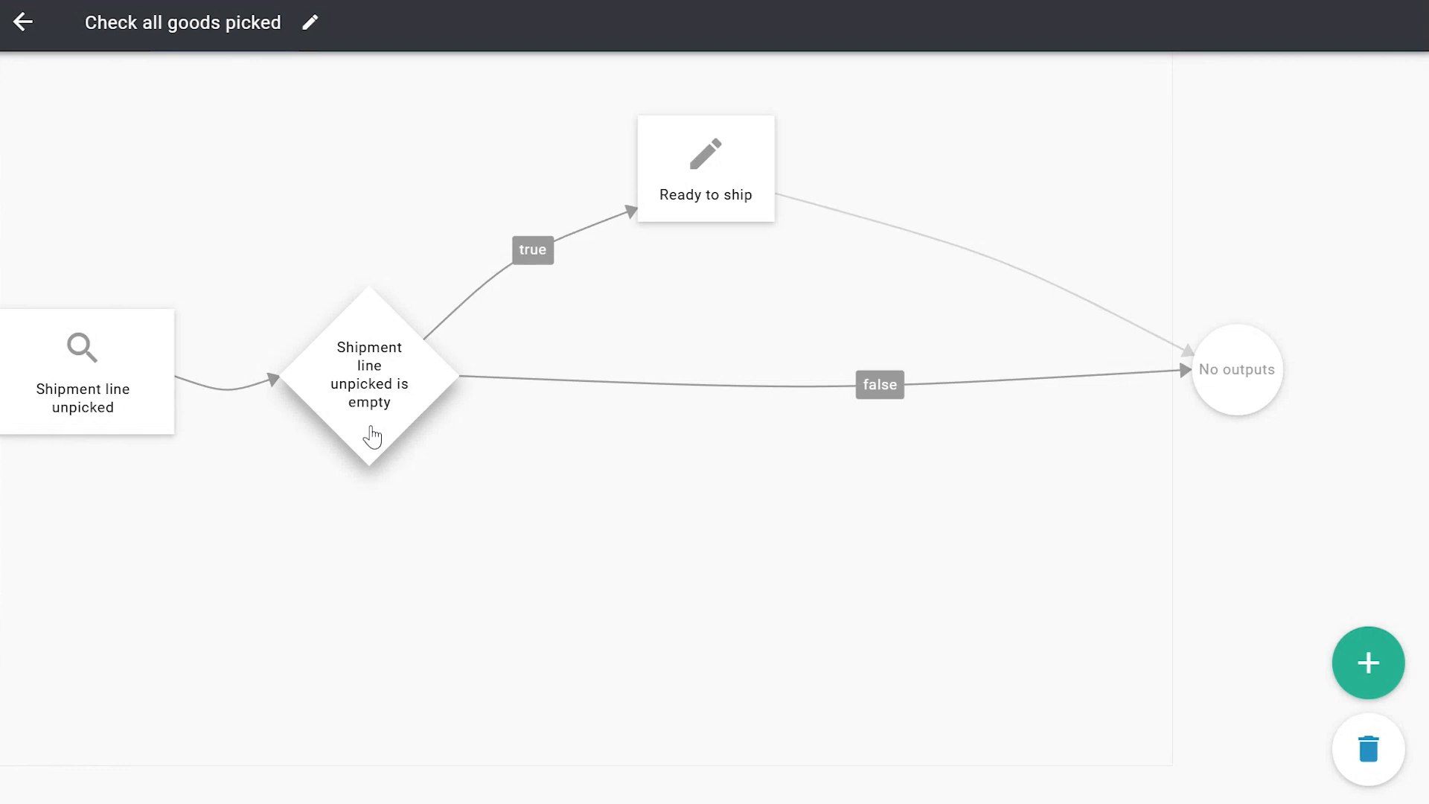
Step: Leave the flow part, search the user flows for "ready" and open the Ready for shipment flow
left_click(22, 22)
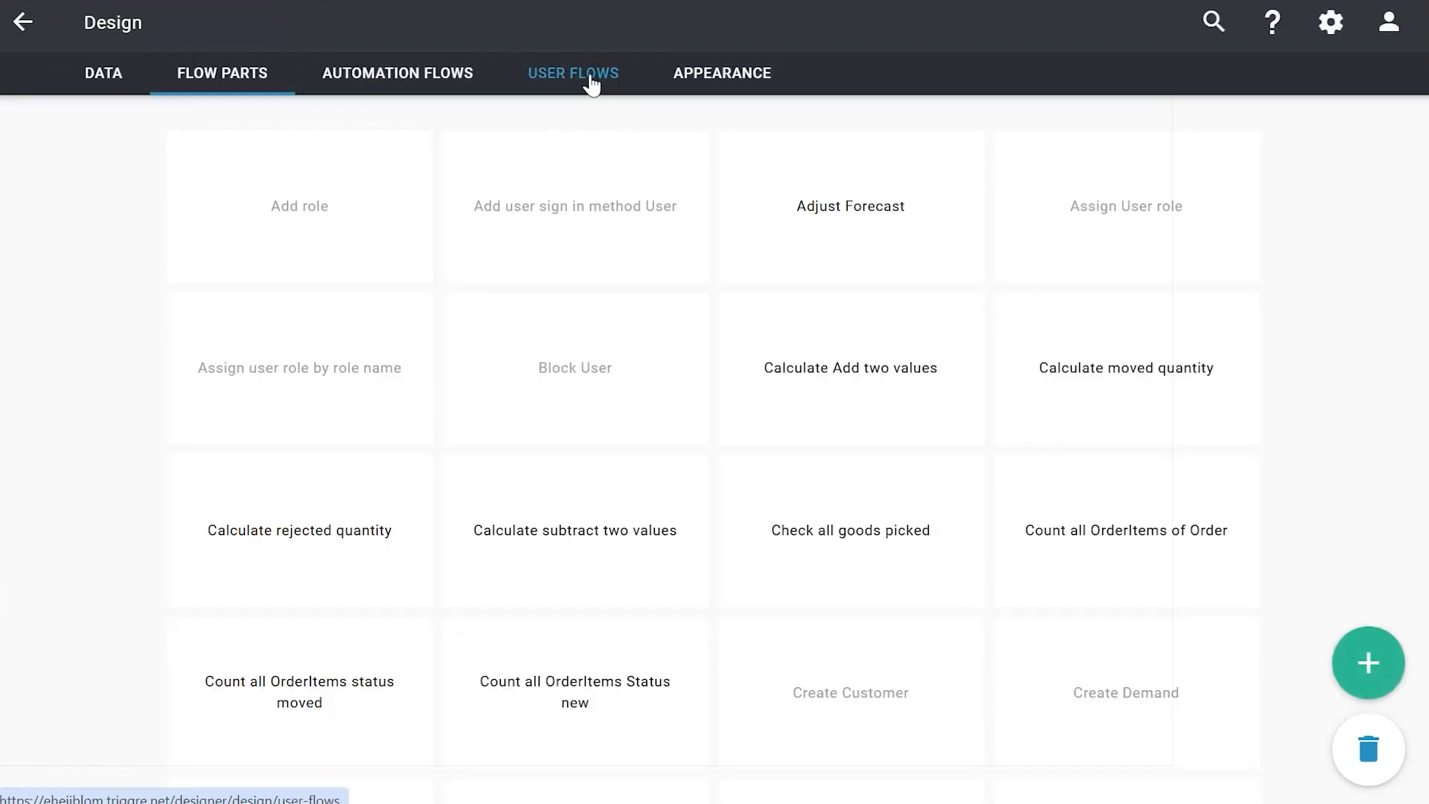
left_click(592, 85)
type("ready")
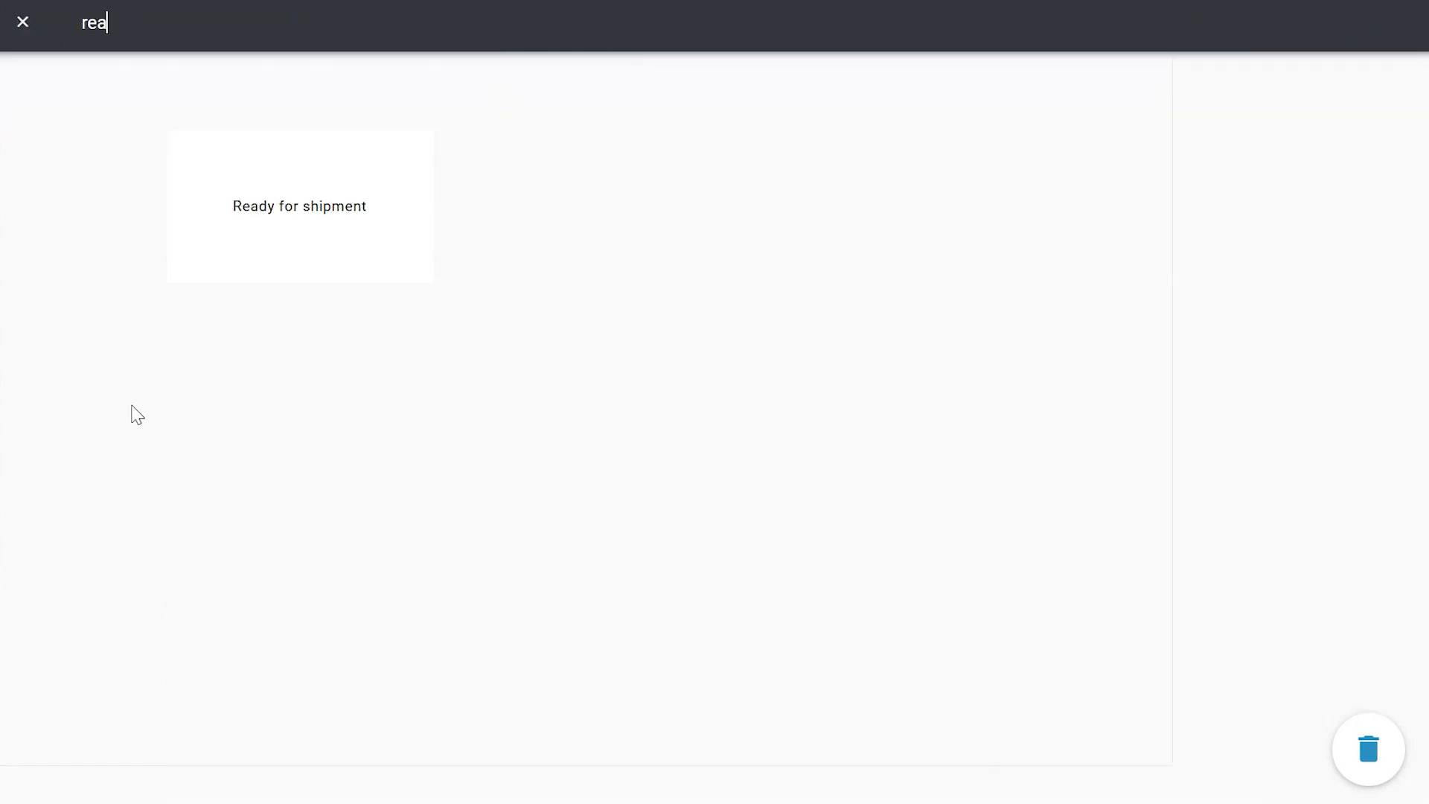
left_click(322, 226)
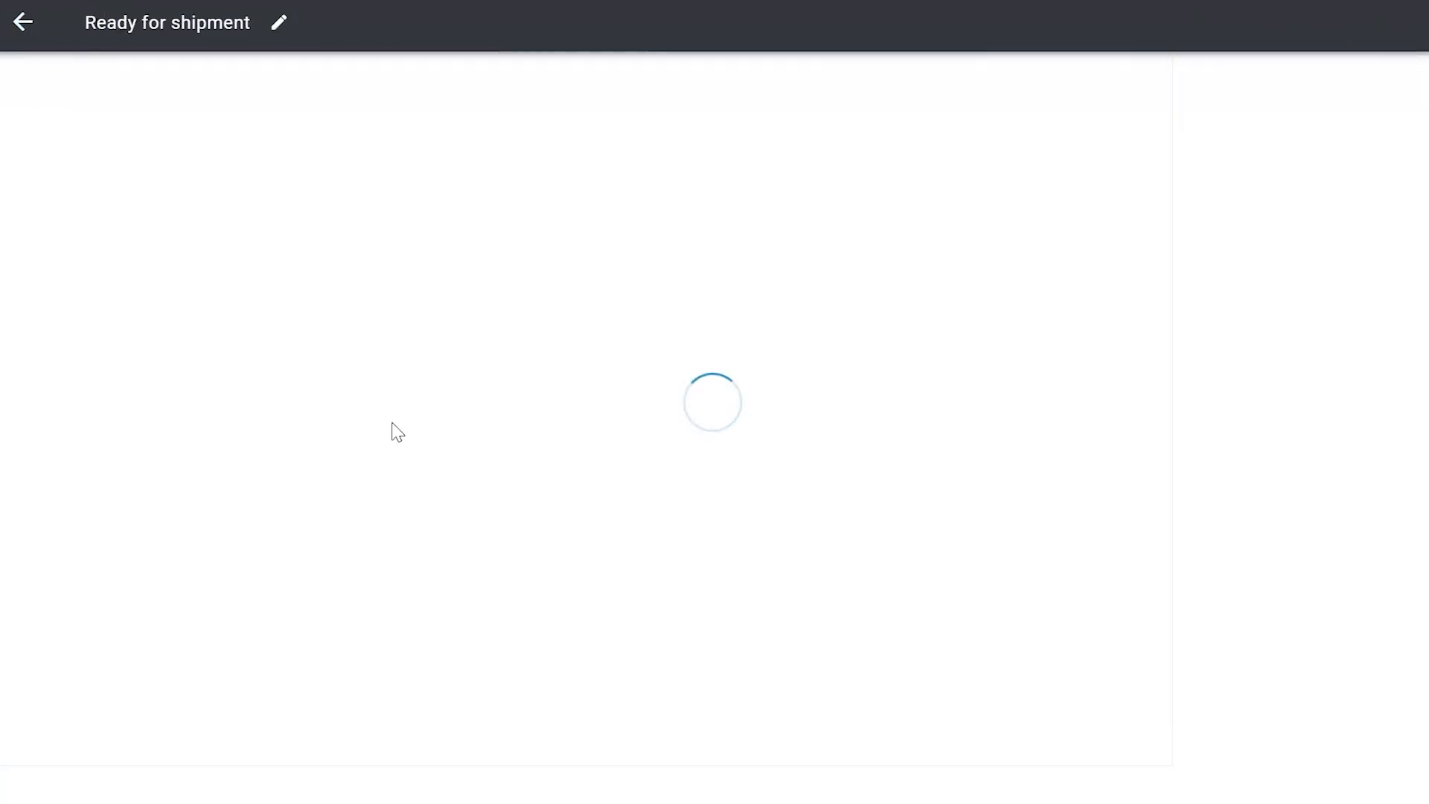
Step: Examine which inputs the Update Shipment step fills in after Mark as shipped, and close it
left_click_drag(787, 560, 775, 419)
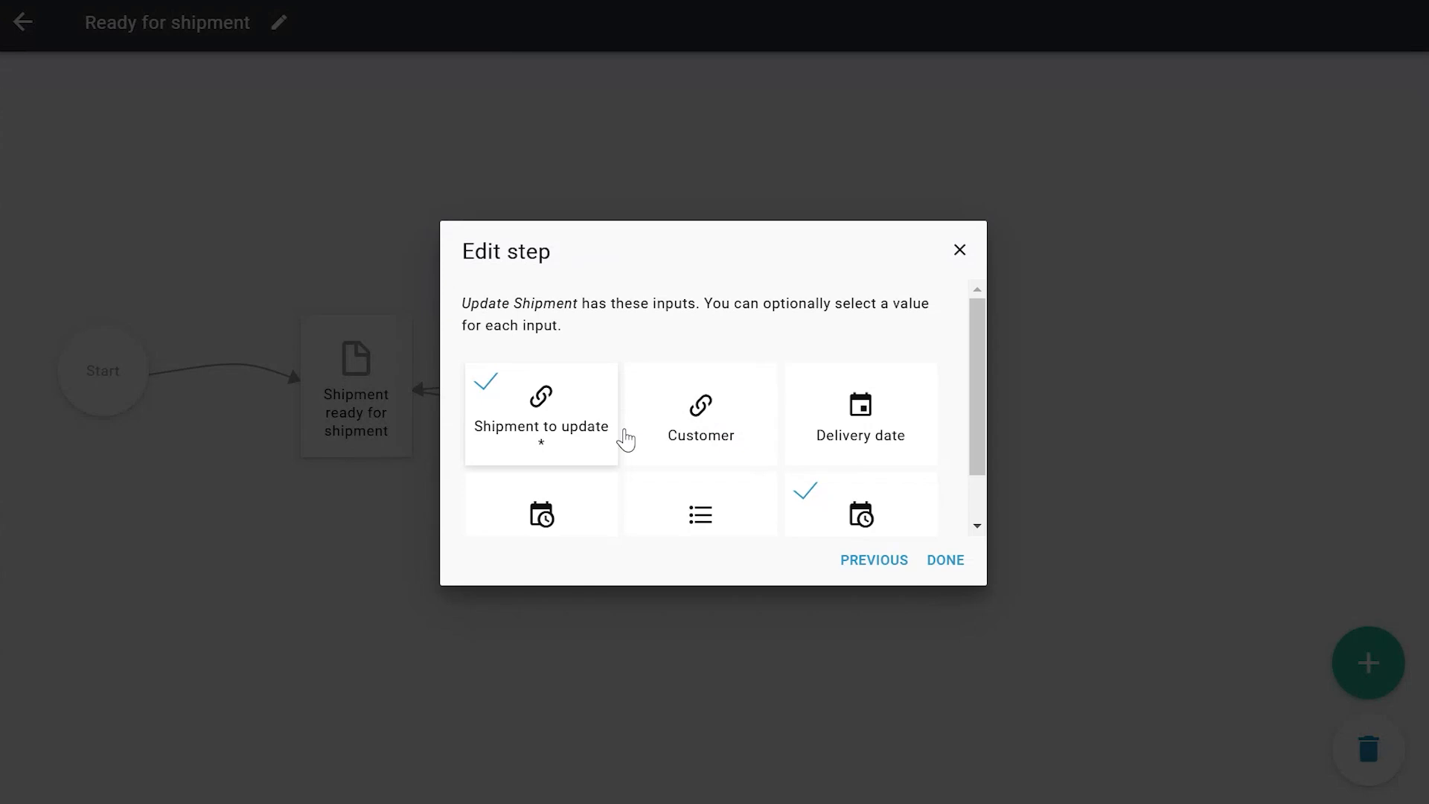
scroll(633, 437, "down", 1)
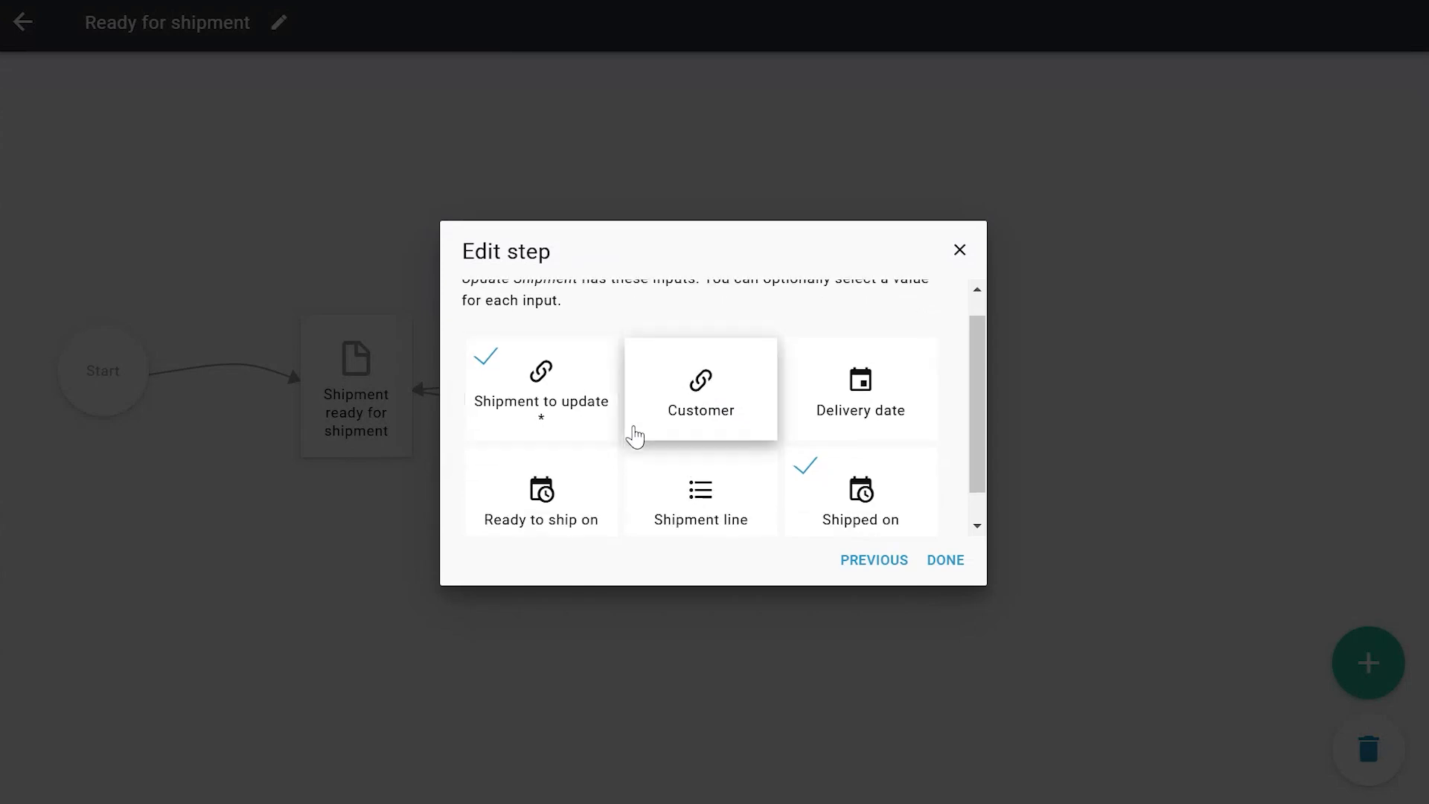
left_click(947, 567)
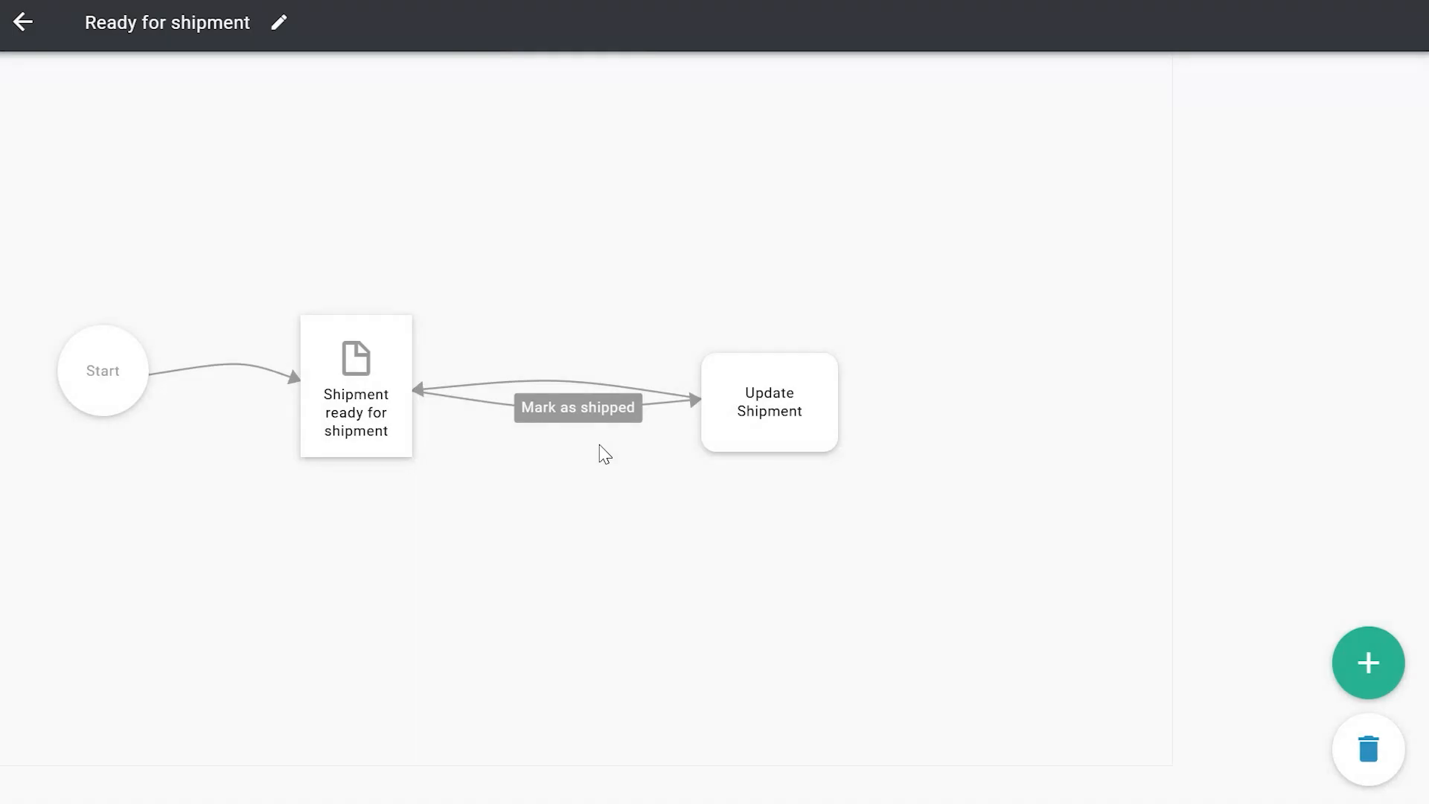